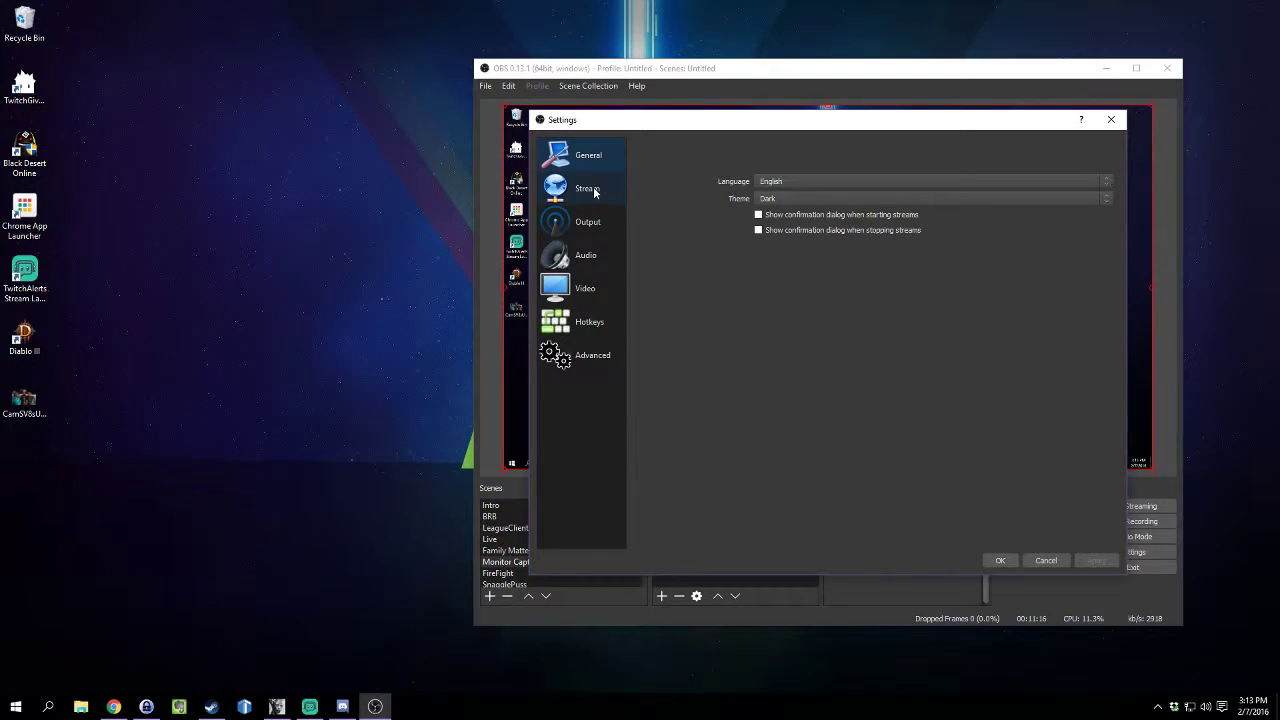
Review the Stream, Output, Audio, Video, Hotkeys and Advanced pages of the settings in turn
{"action": "left_click", "coordinate": [601, 191]}
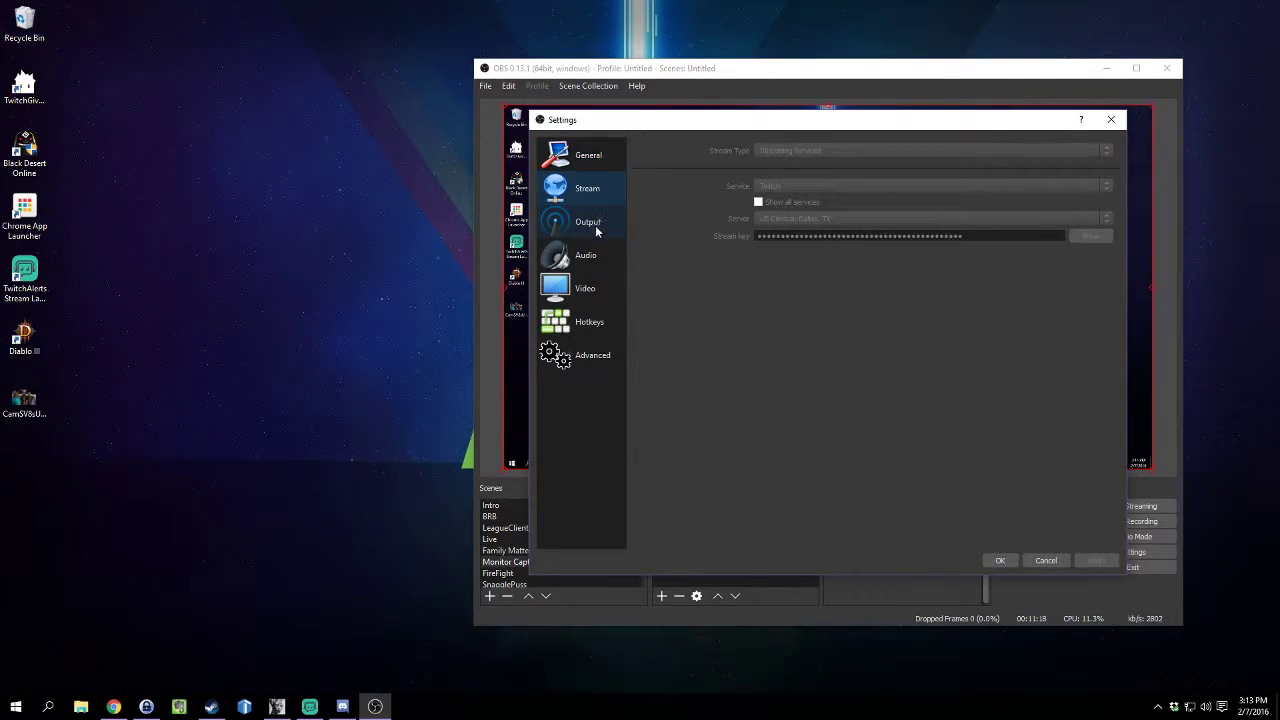
{"action": "left_click", "coordinate": [597, 228]}
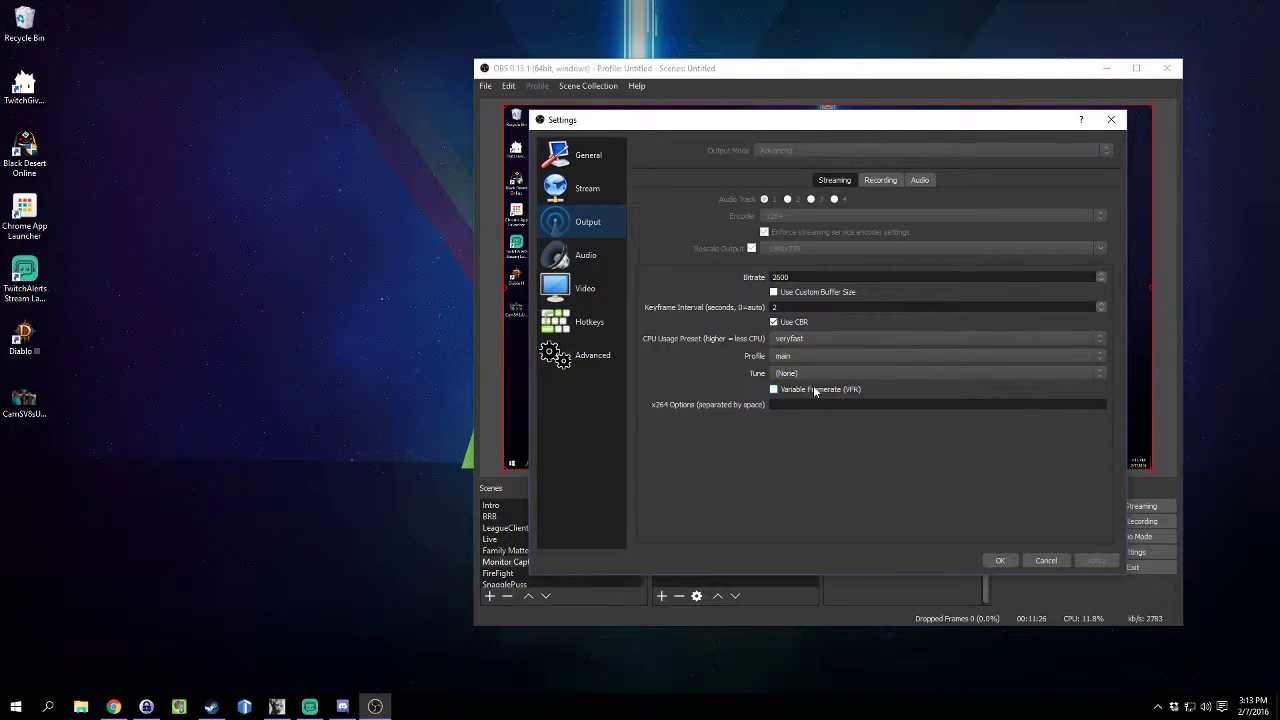
{"action": "left_click", "coordinate": [584, 257]}
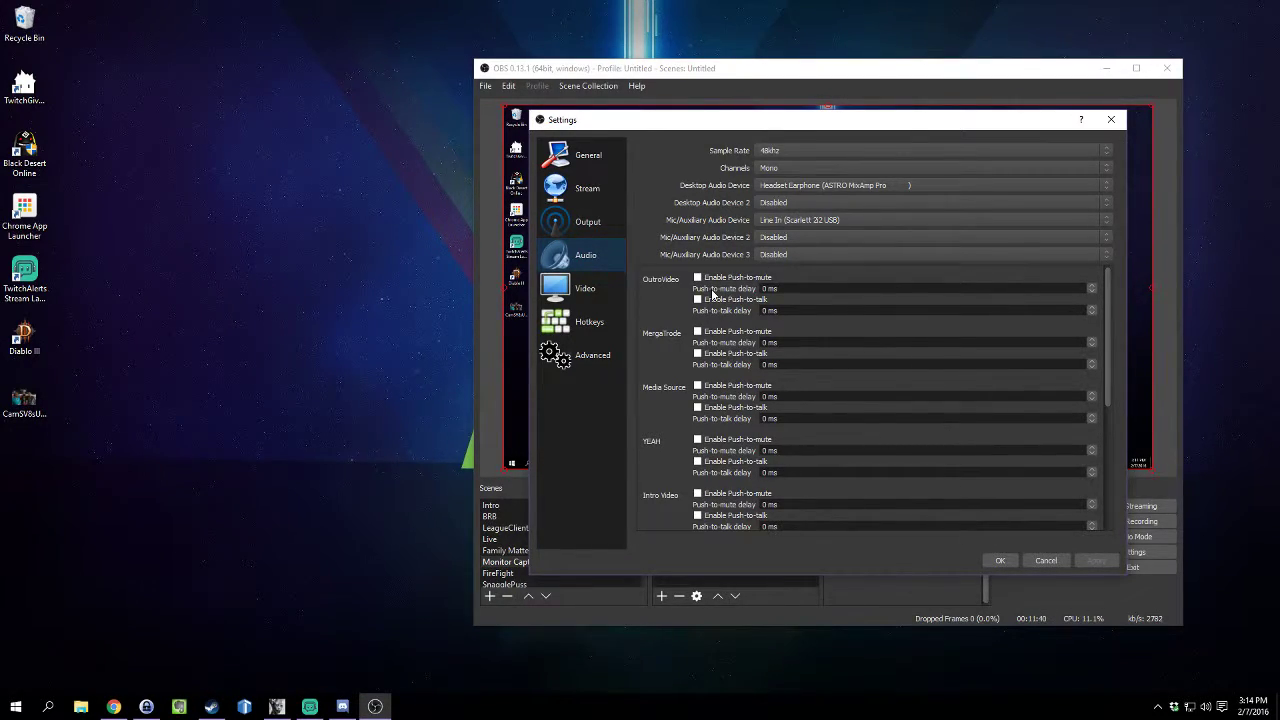
{"action": "left_click", "coordinate": [600, 292]}
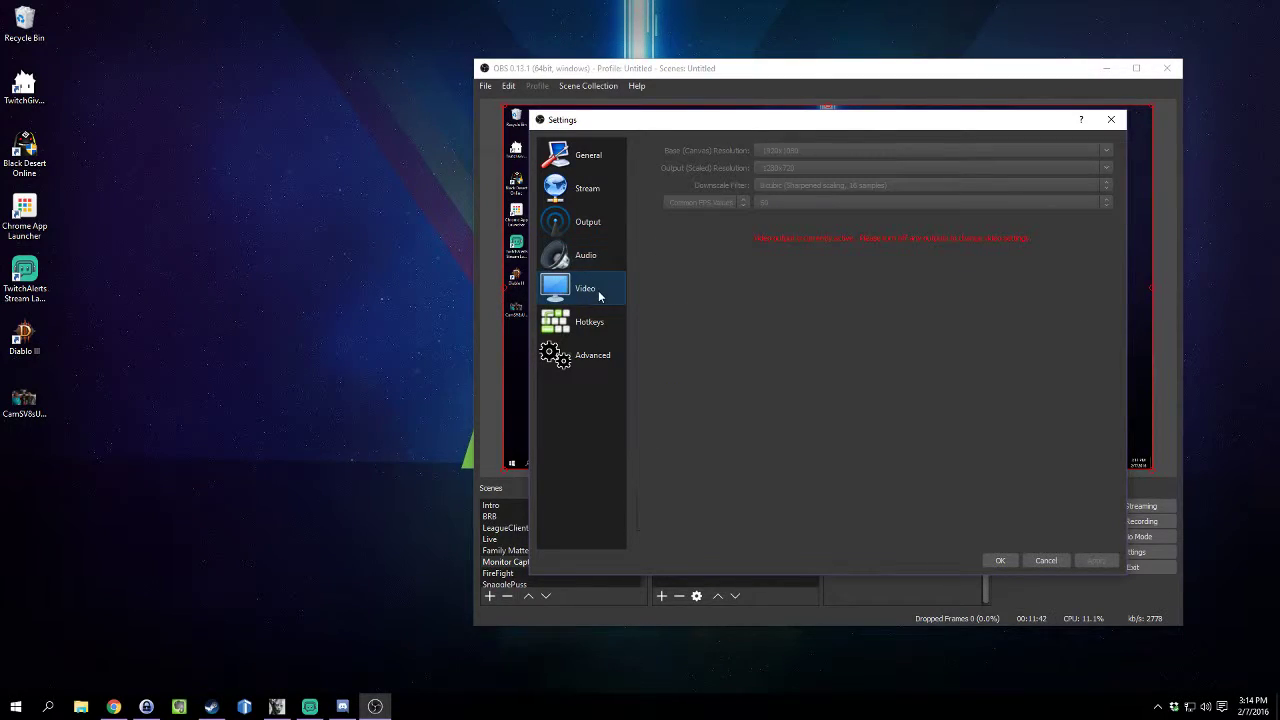
{"action": "left_click", "coordinate": [597, 321]}
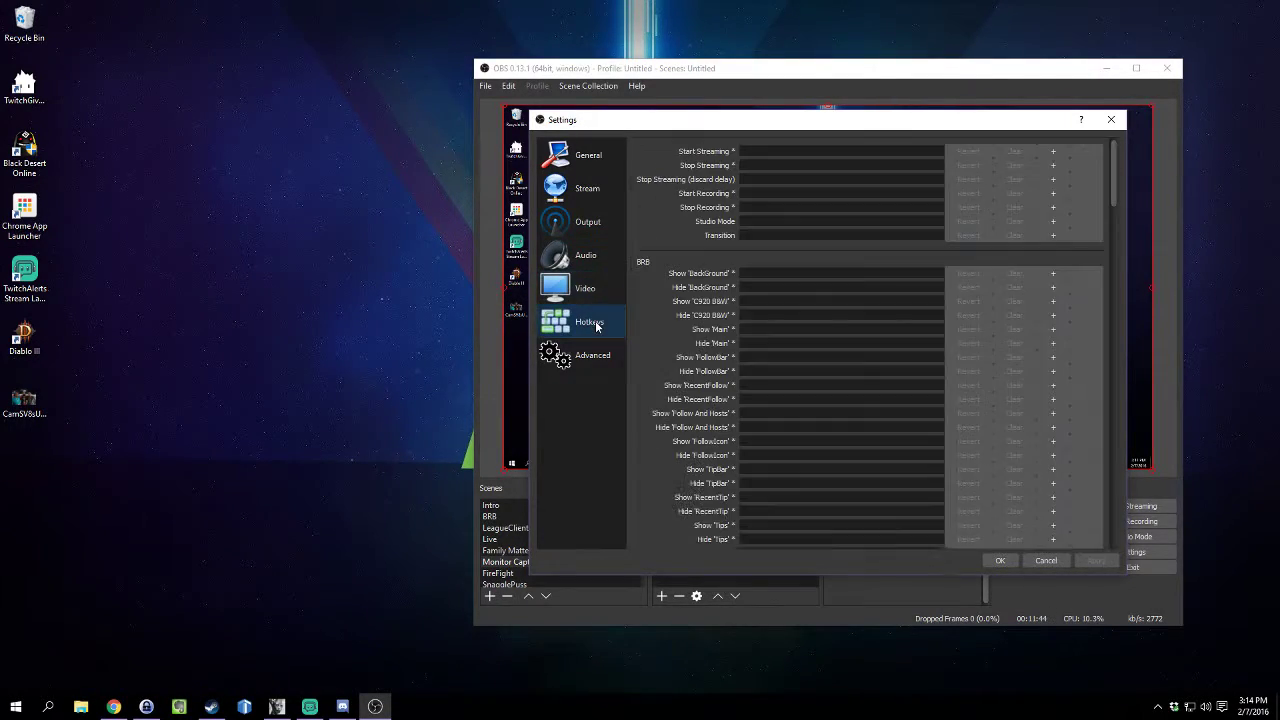
{"action": "left_click", "coordinate": [587, 372]}
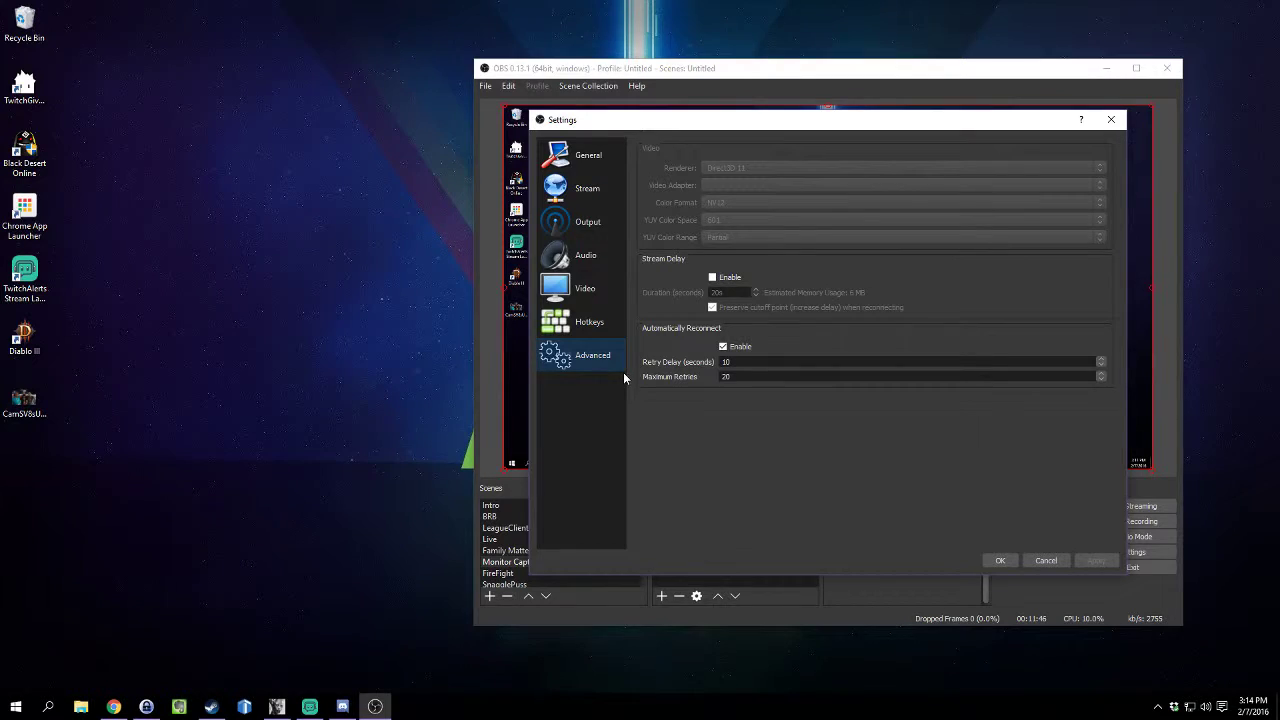
Examine the output settings for audio tracks, recording and streaming
{"action": "left_click", "coordinate": [594, 194]}
{"action": "left_click", "coordinate": [592, 226]}
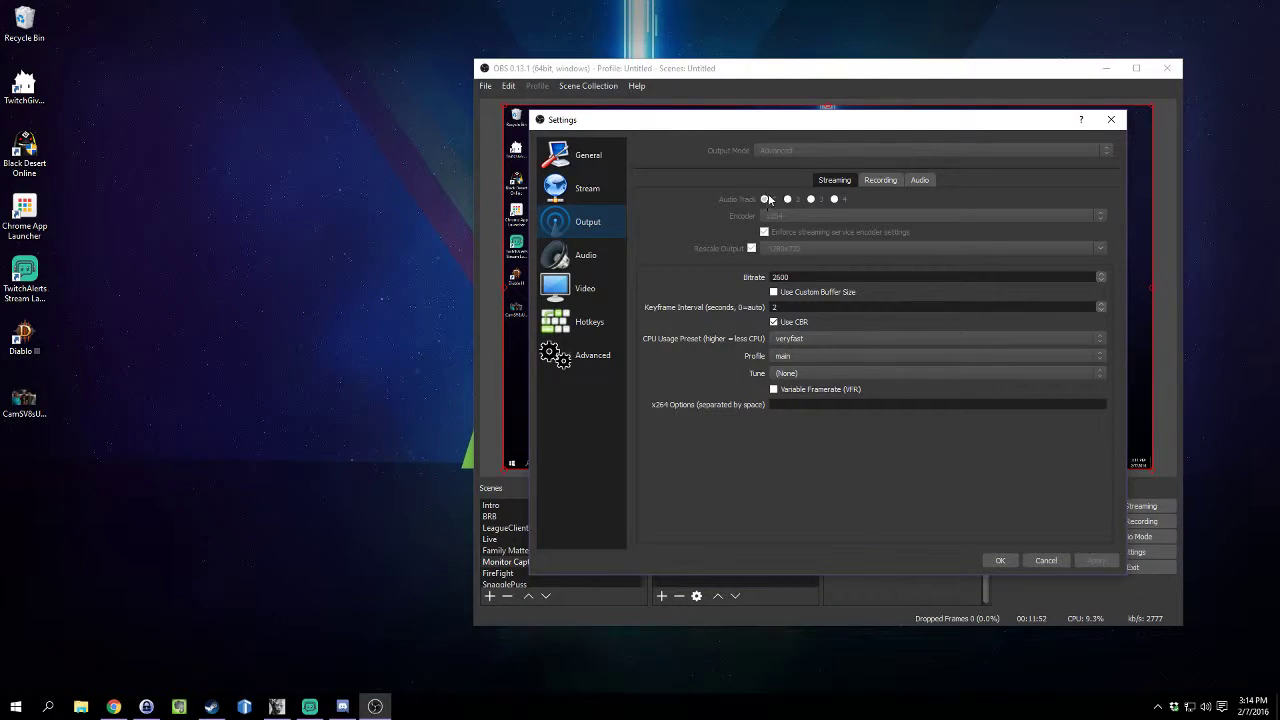
{"action": "left_click", "coordinate": [911, 182]}
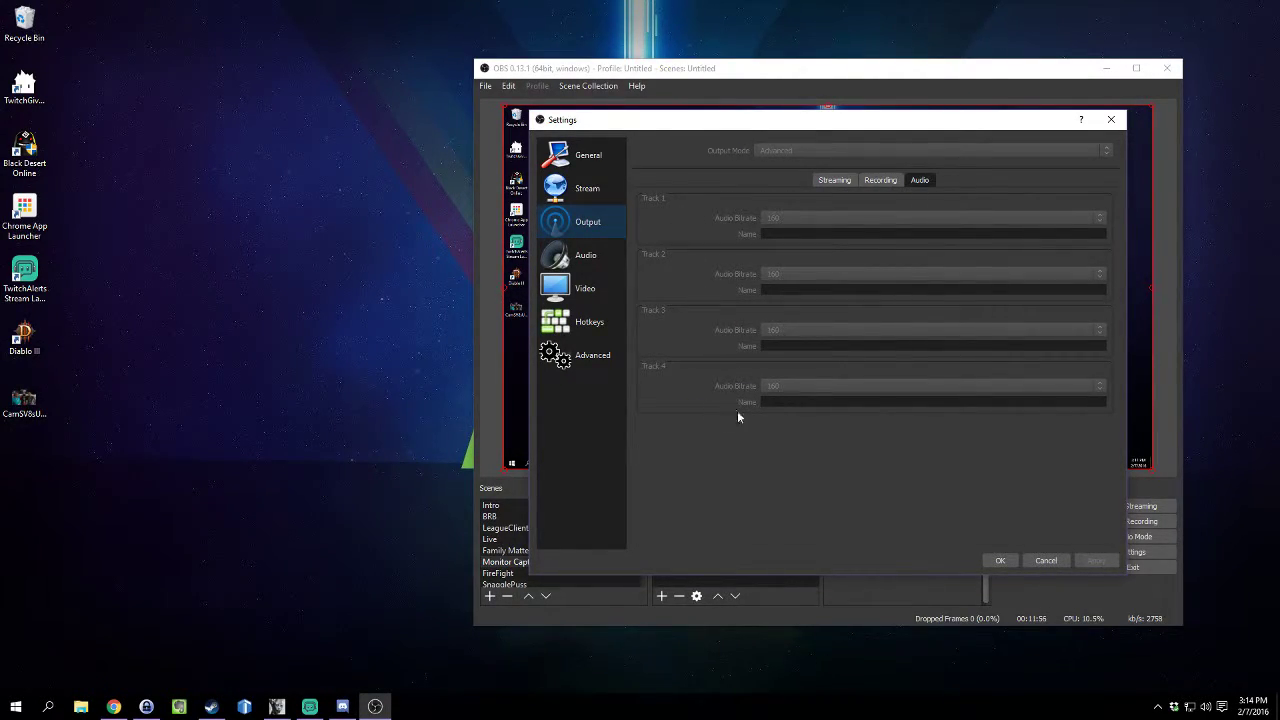
{"action": "left_click", "coordinate": [878, 180]}
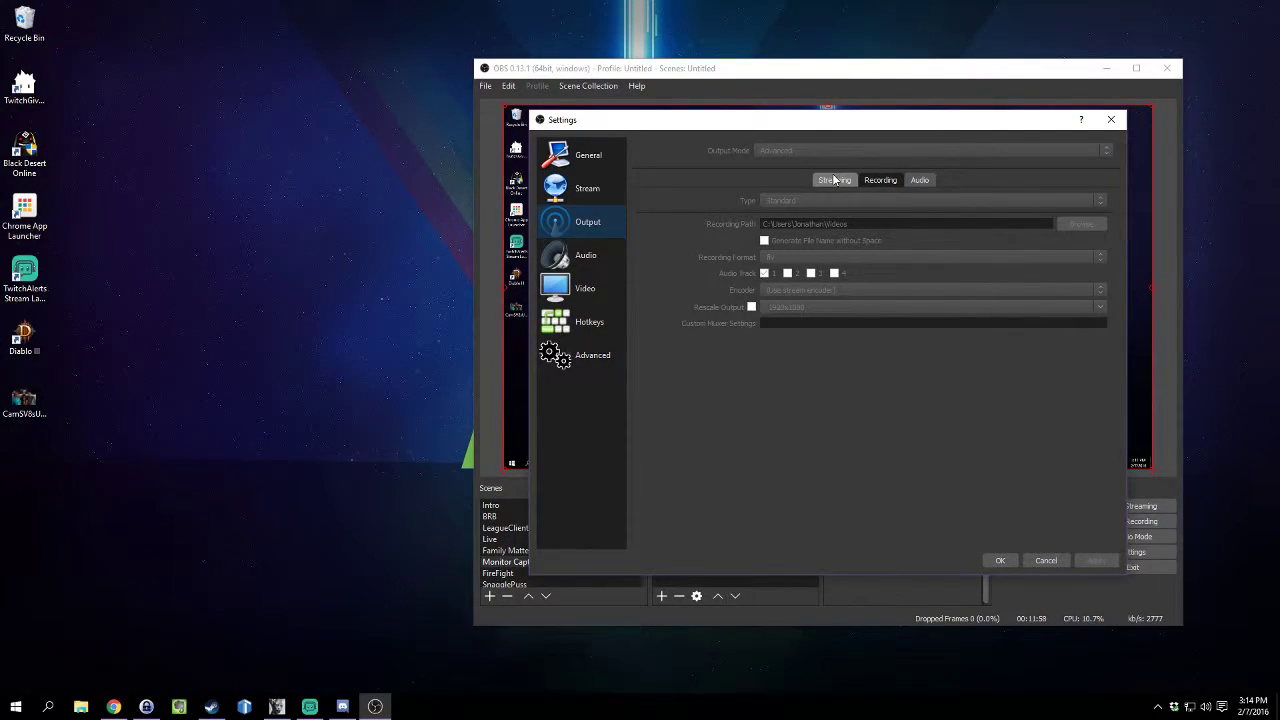
{"action": "left_click", "coordinate": [834, 180]}
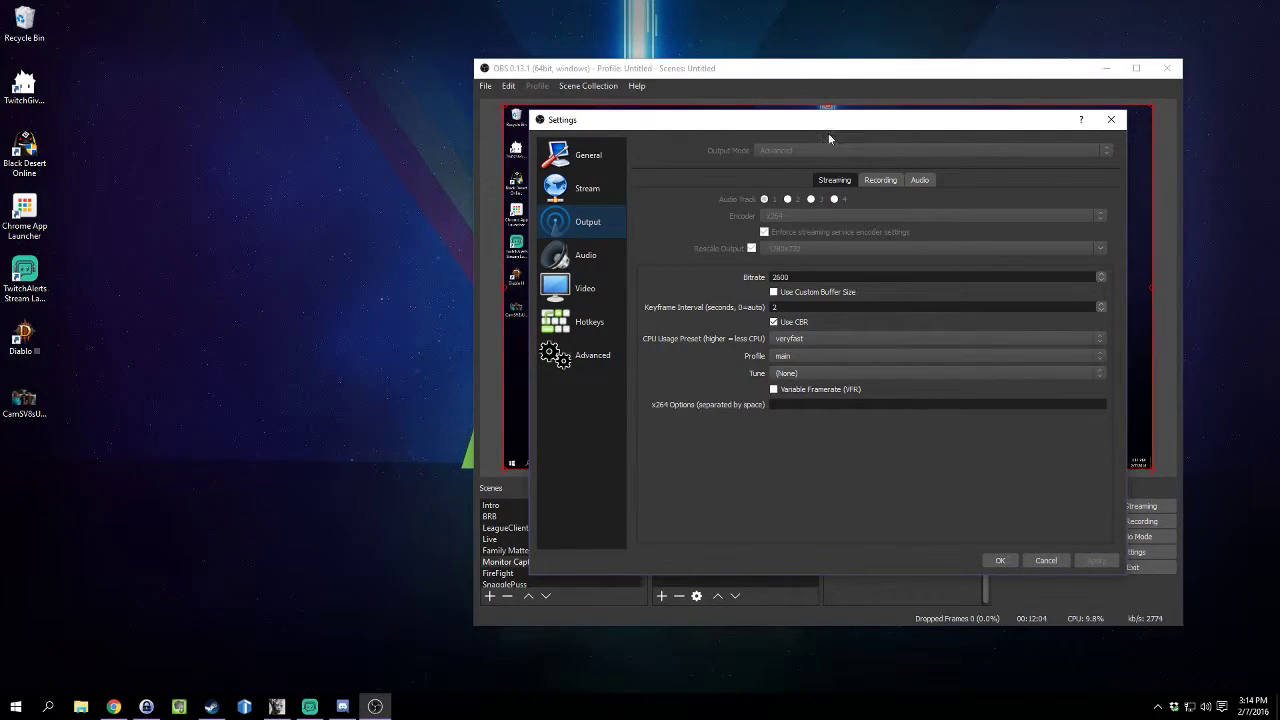
Try out the Default theme in the general settings and discard the change
{"action": "left_click", "coordinate": [612, 186]}
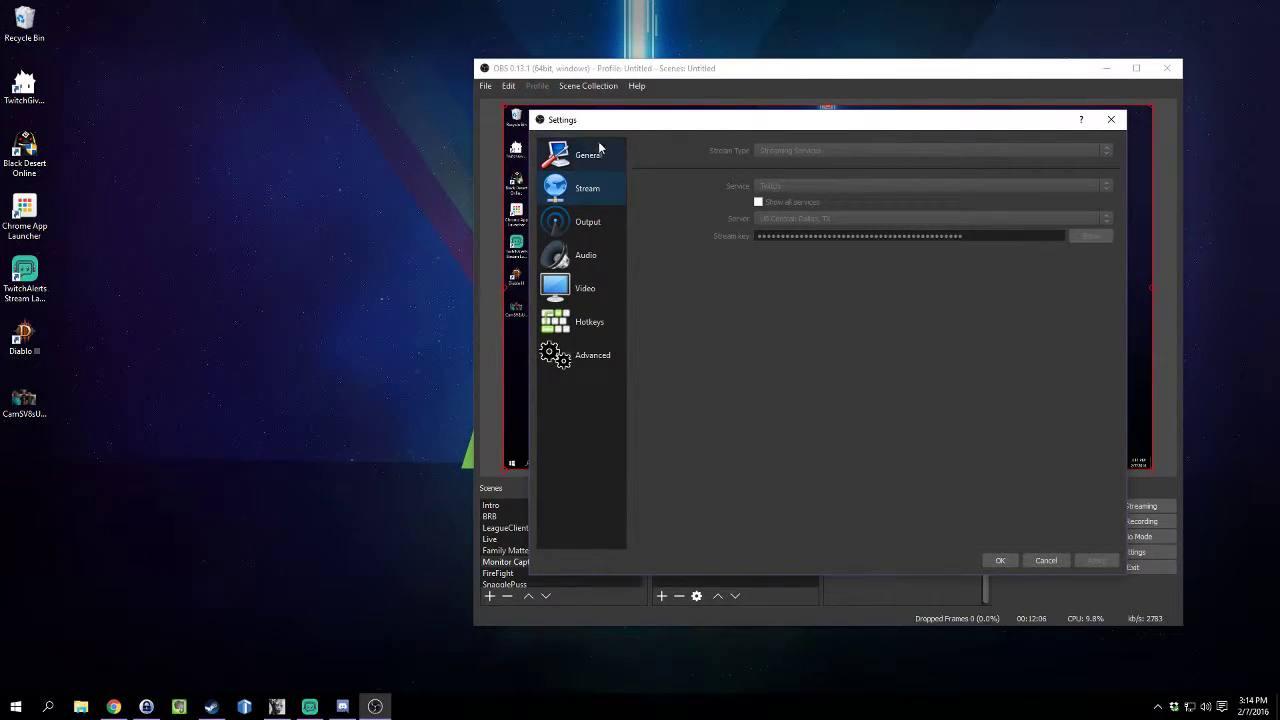
{"action": "left_click", "coordinate": [594, 156]}
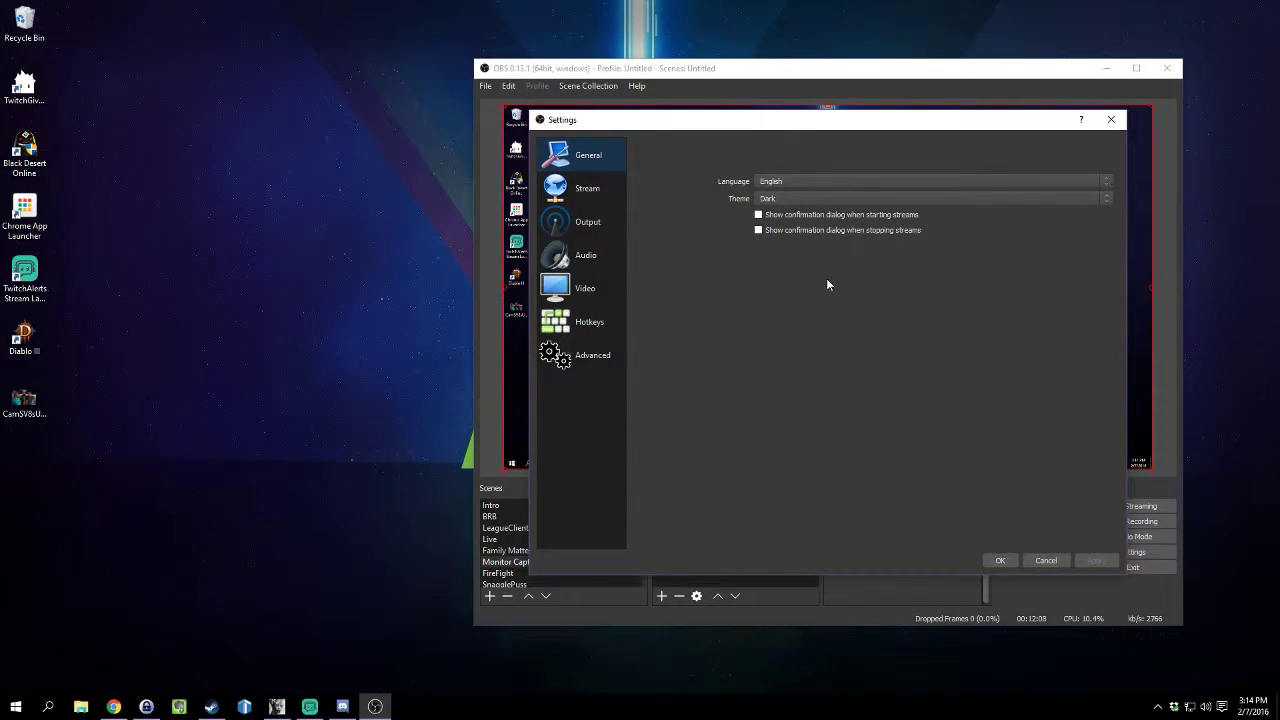
{"action": "left_click", "coordinate": [933, 198]}
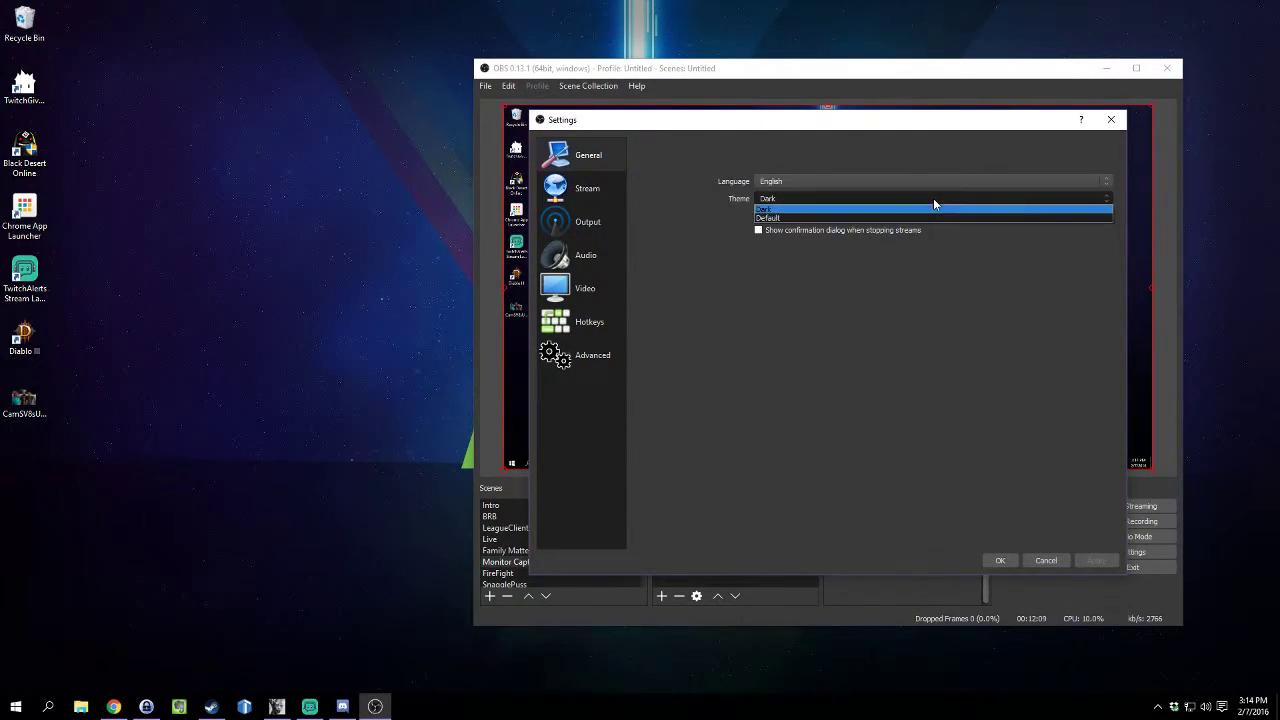
{"action": "left_click", "coordinate": [862, 220]}
{"action": "left_click", "coordinate": [846, 203]}
{"action": "left_click", "coordinate": [816, 218]}
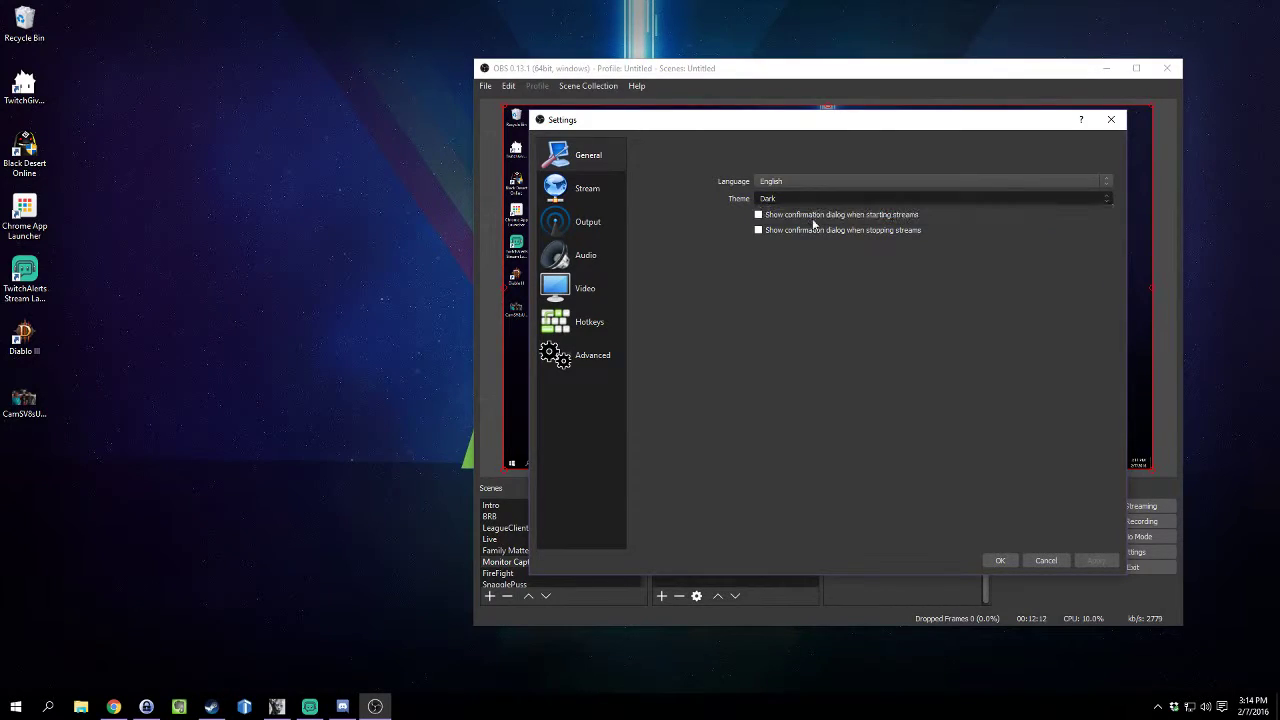
{"action": "left_click", "coordinate": [825, 202]}
{"action": "left_click", "coordinate": [806, 210]}
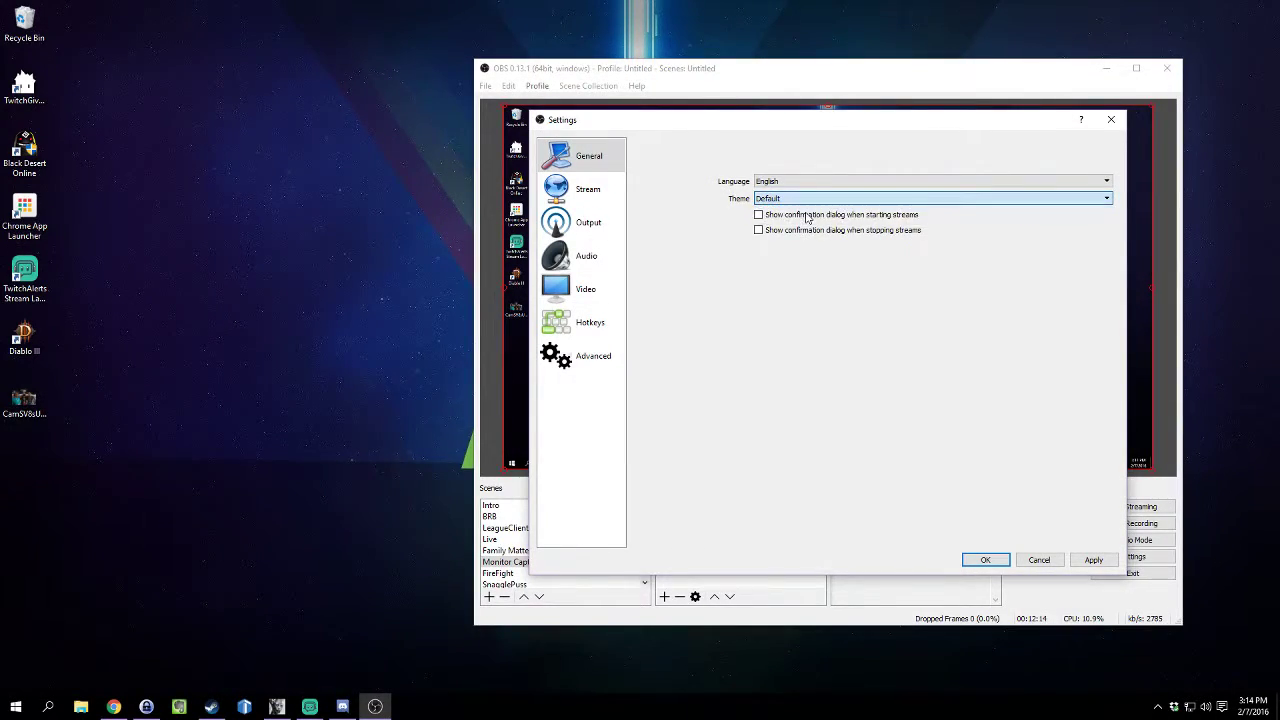
{"action": "left_click", "coordinate": [1045, 560]}
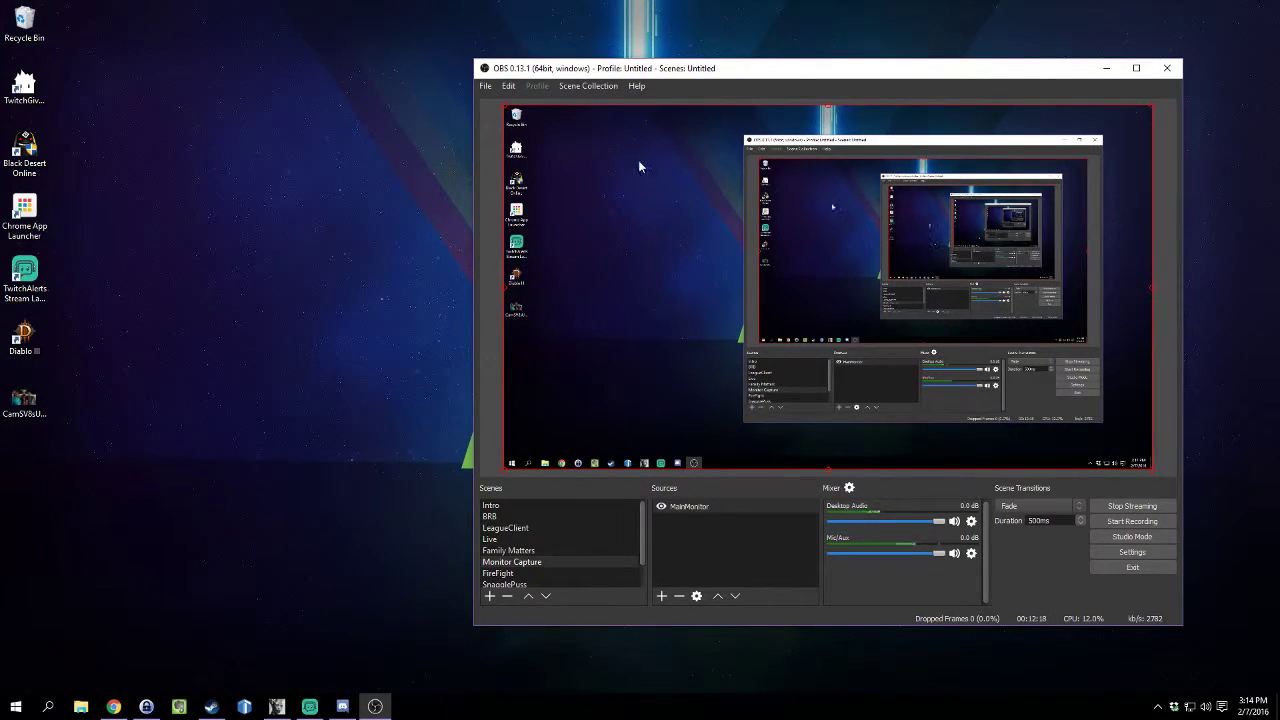
{"action": "left_click", "coordinate": [577, 86]}
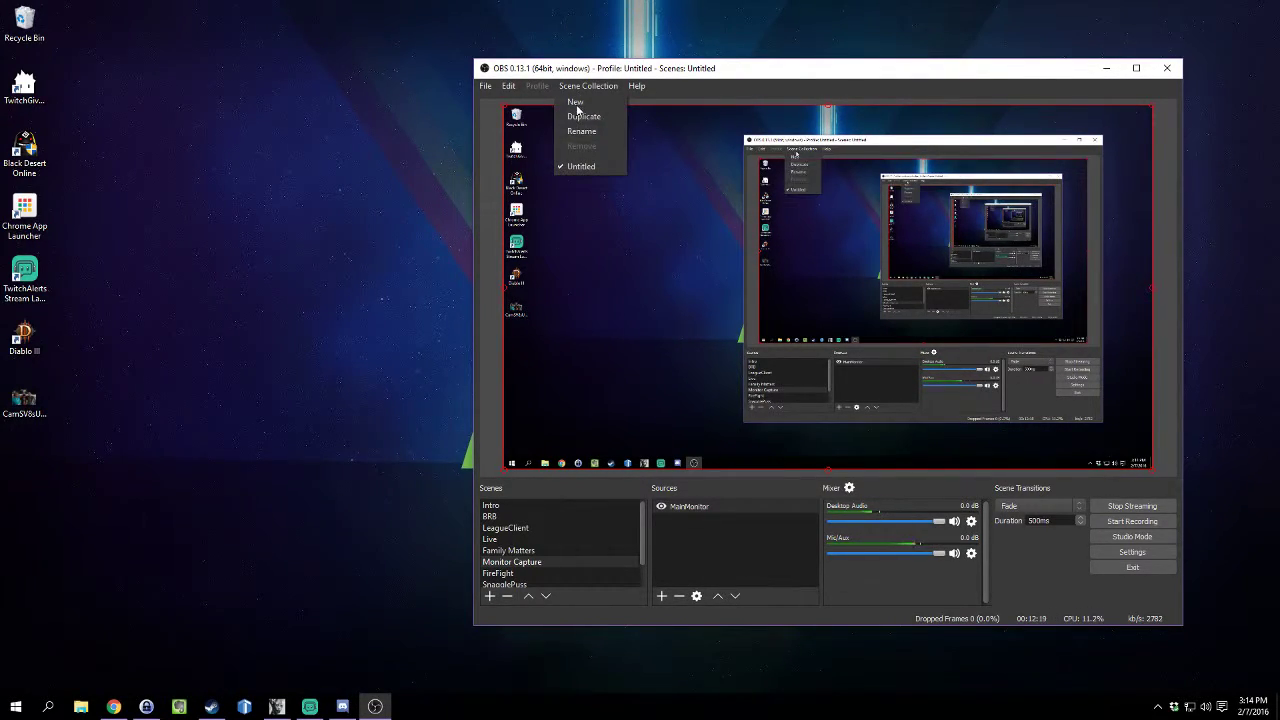
{"action": "left_click", "coordinate": [646, 88]}
{"action": "left_click", "coordinate": [637, 86]}
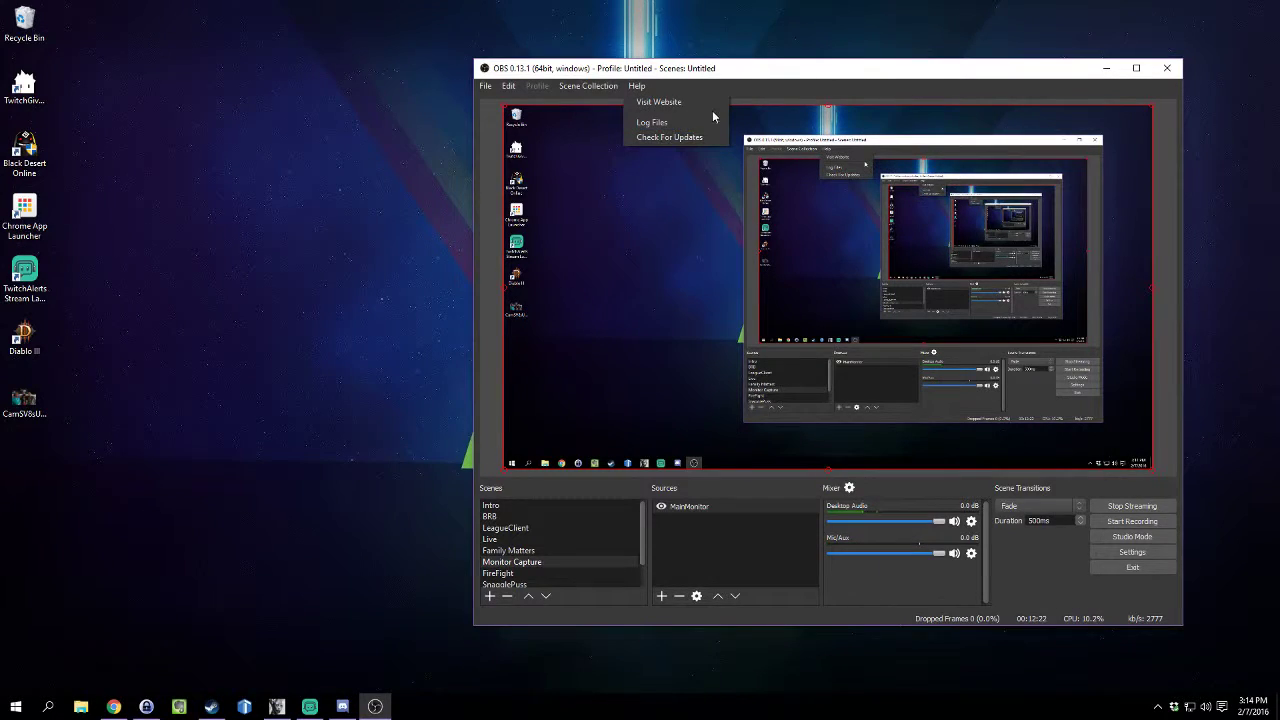
{"action": "left_click", "coordinate": [776, 81]}
Examine the transform options available for the selected source, such as rotating, flipping and fitting to screen
{"action": "left_click", "coordinate": [508, 86]}
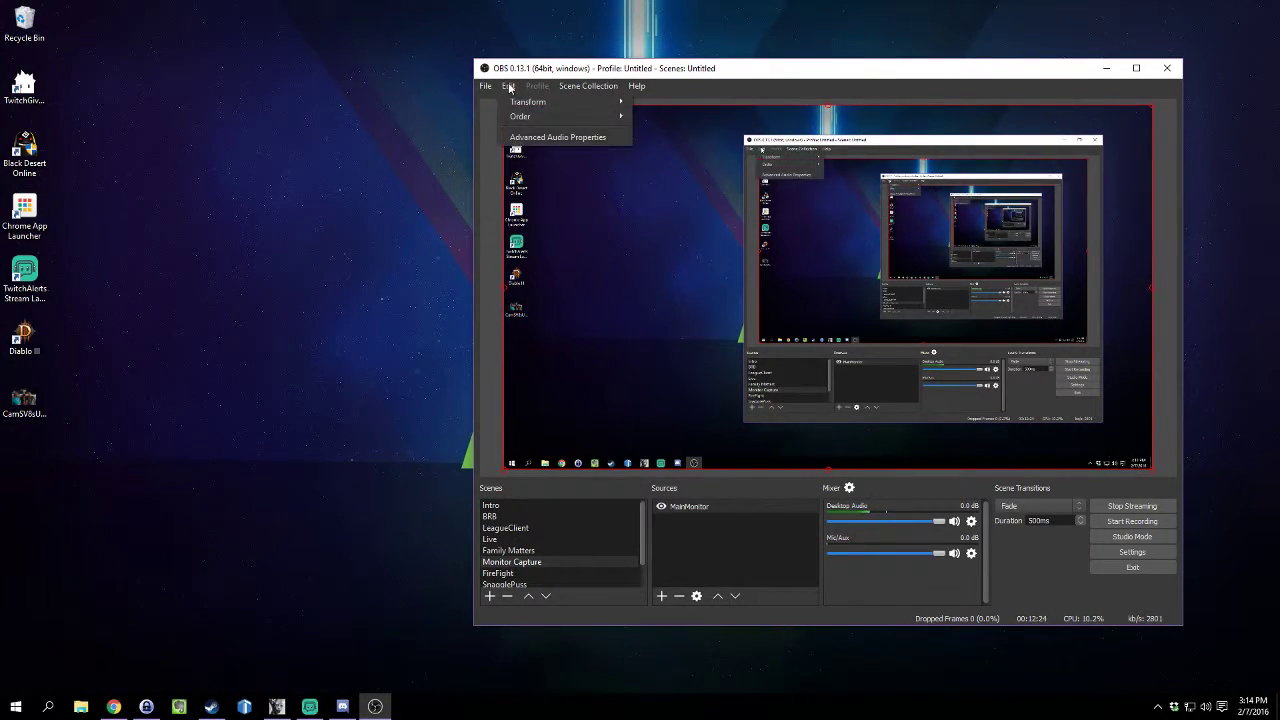
{"action": "mouse_move", "coordinate": [554, 106]}
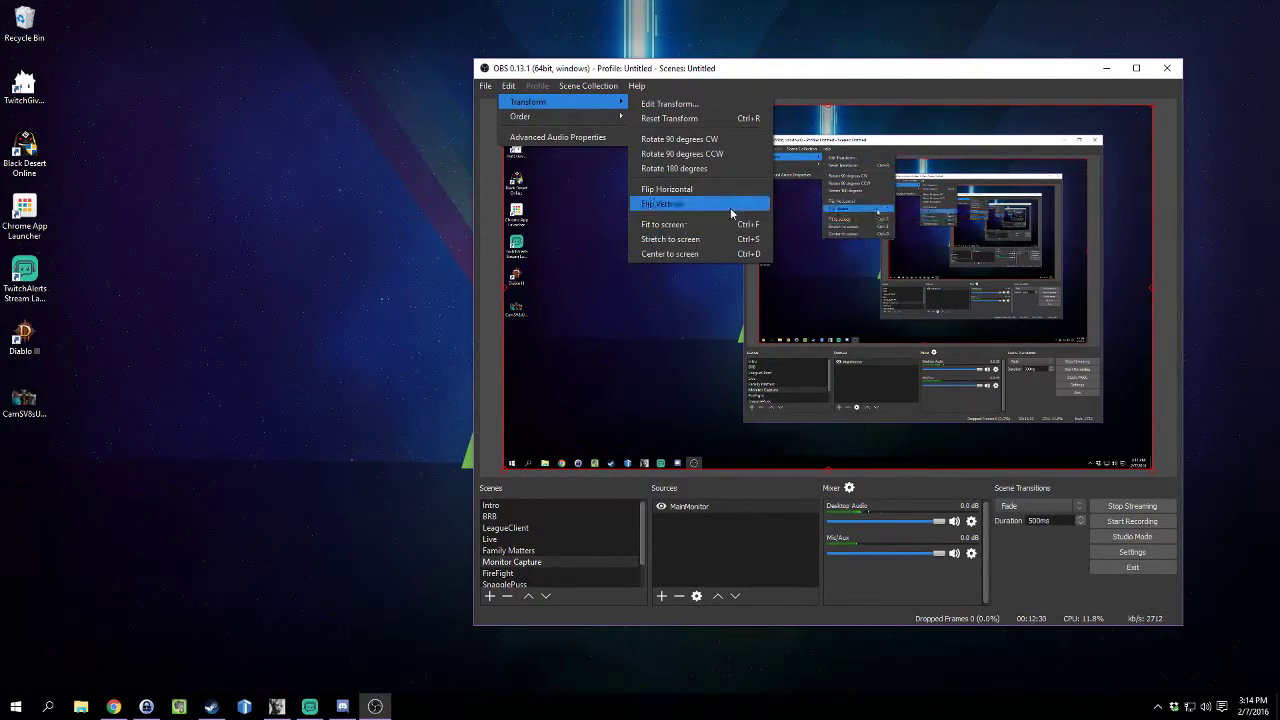
{"action": "left_click", "coordinate": [830, 85]}
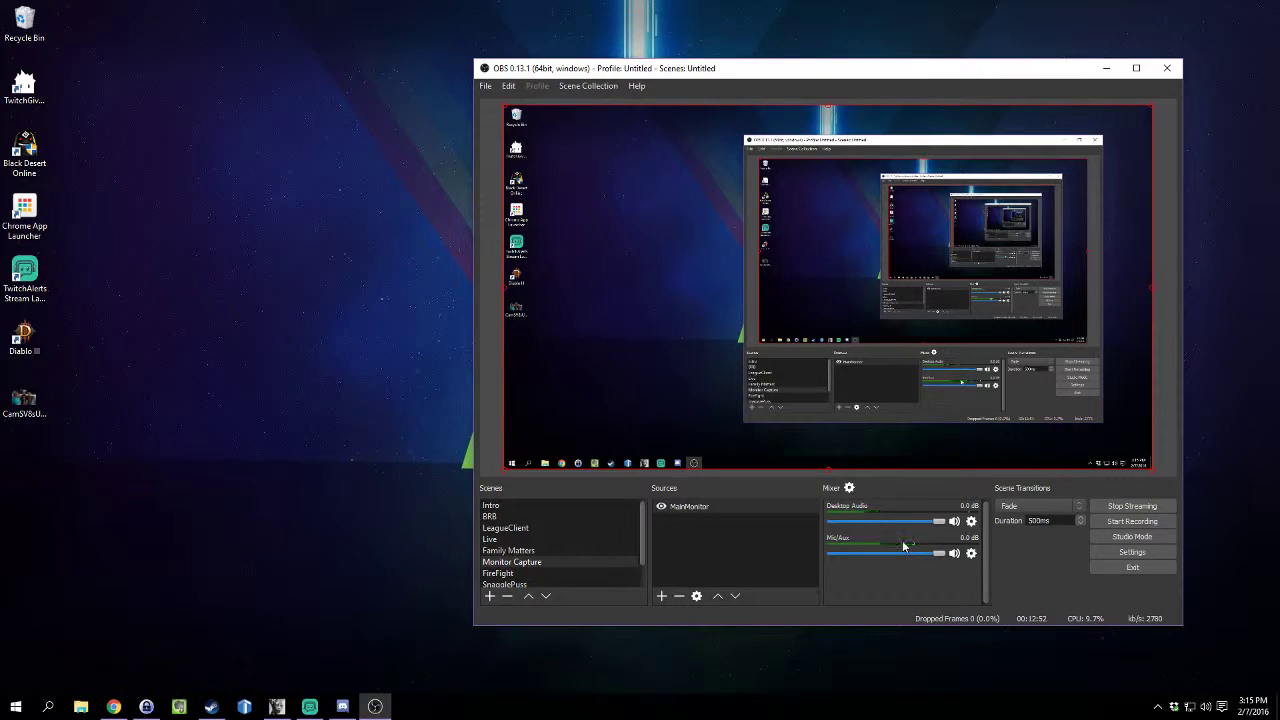
{"action": "key", "text": "alt+Tab"}
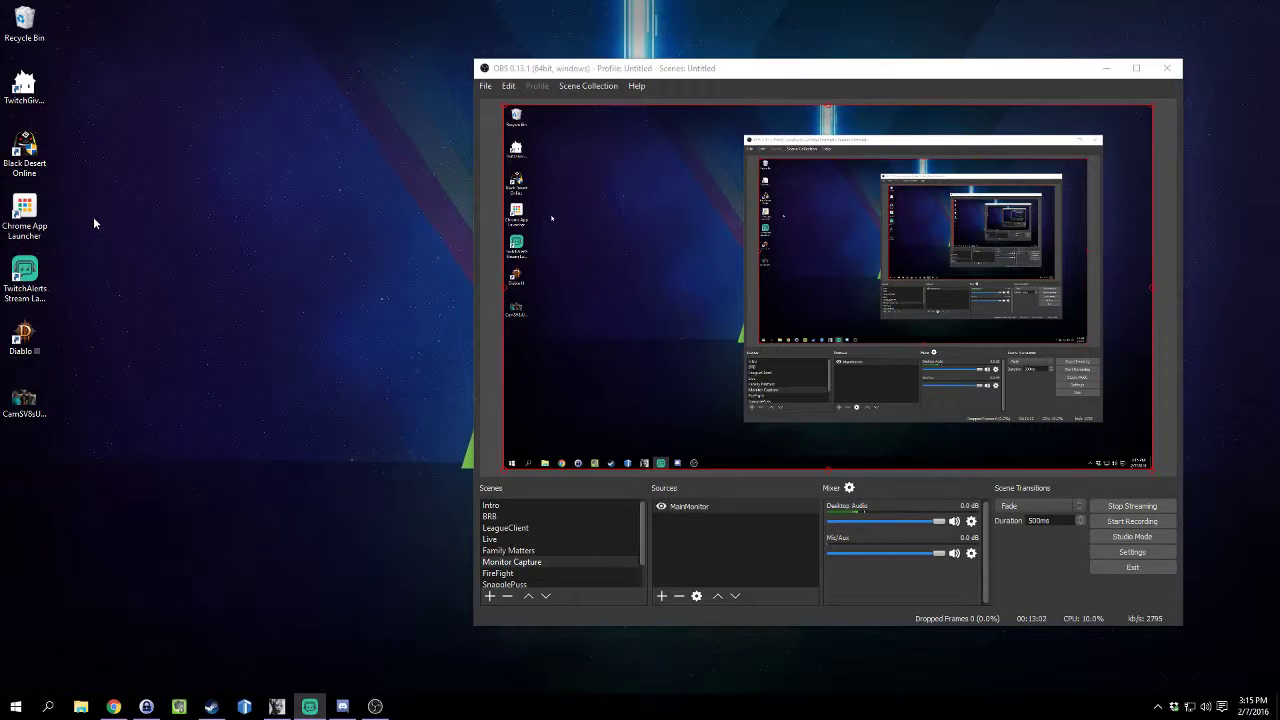
Review the Mic/Aux audio filters, including the Noise Gate thresholds and timings, and close the filter window
{"action": "left_click", "coordinate": [971, 554]}
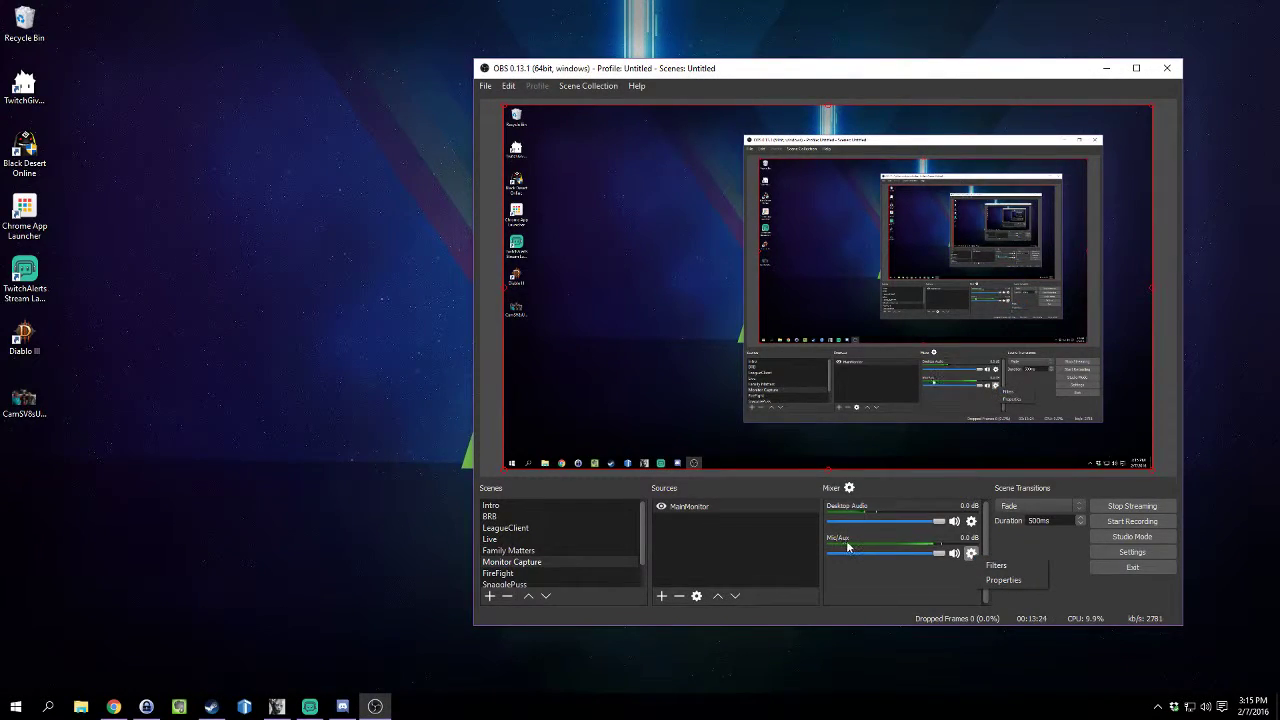
{"action": "left_click", "coordinate": [1005, 566]}
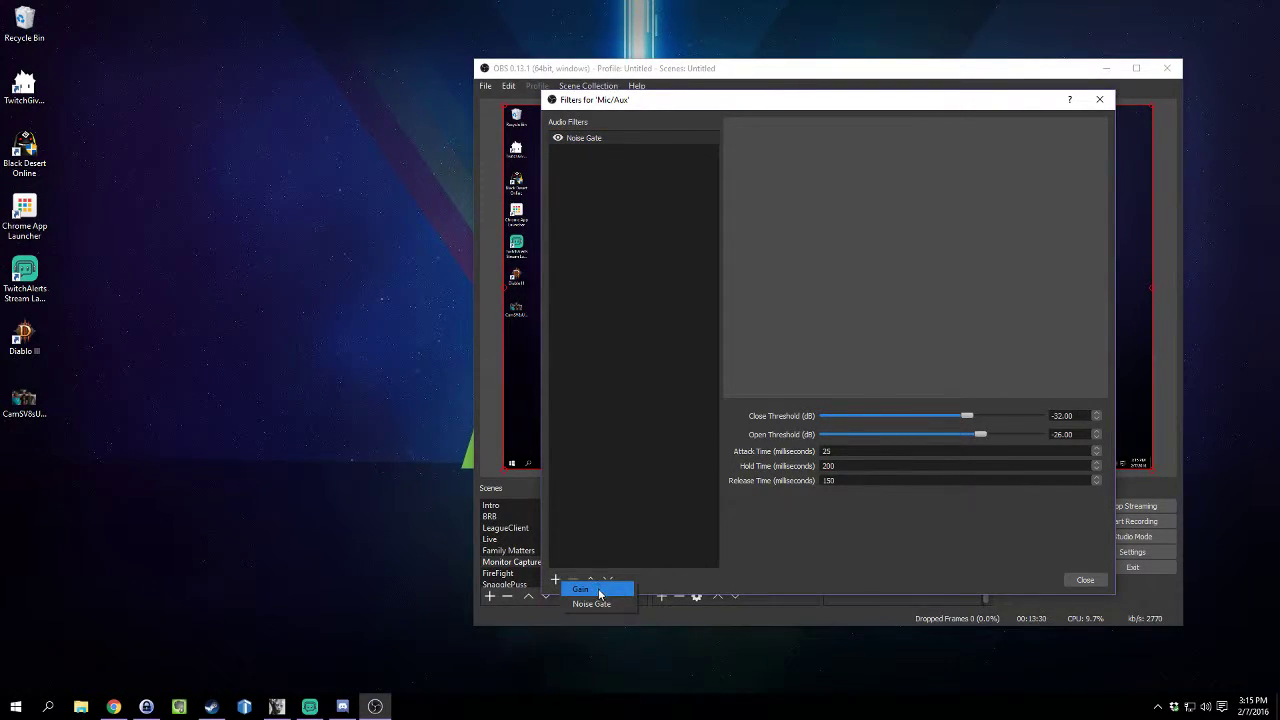
{"action": "left_click", "coordinate": [591, 604]}
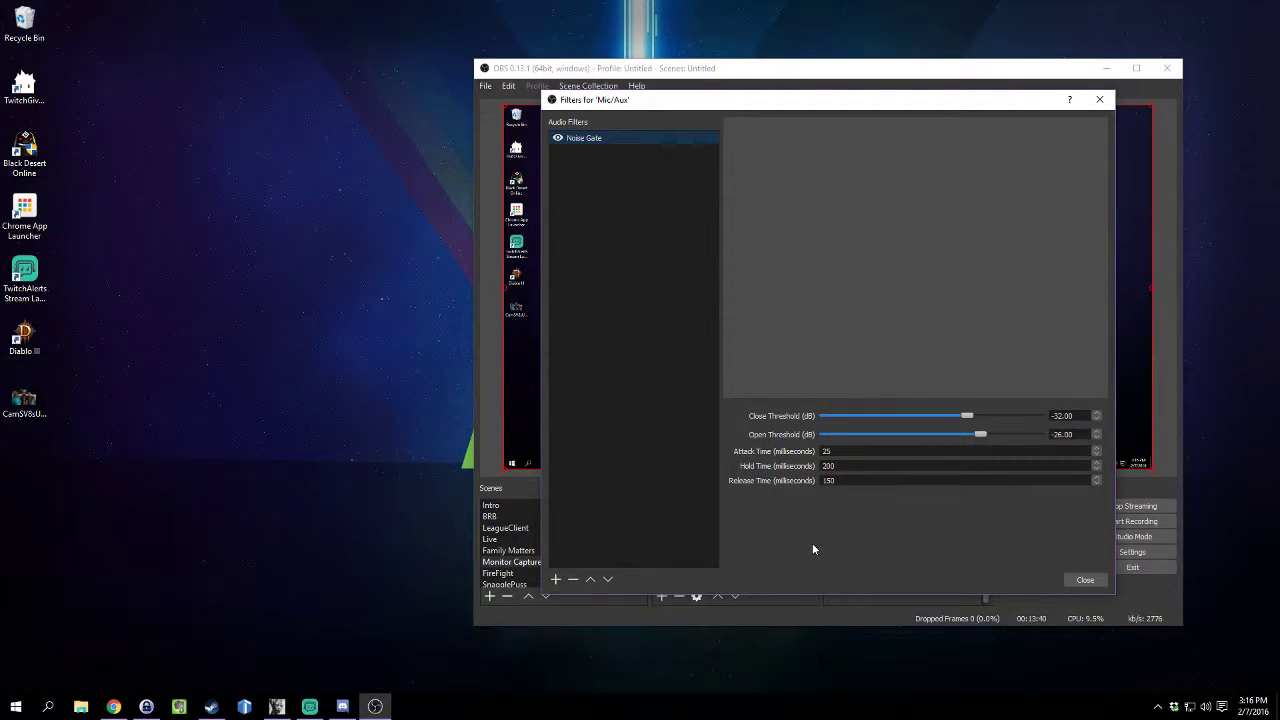
{"action": "left_click", "coordinate": [1085, 580]}
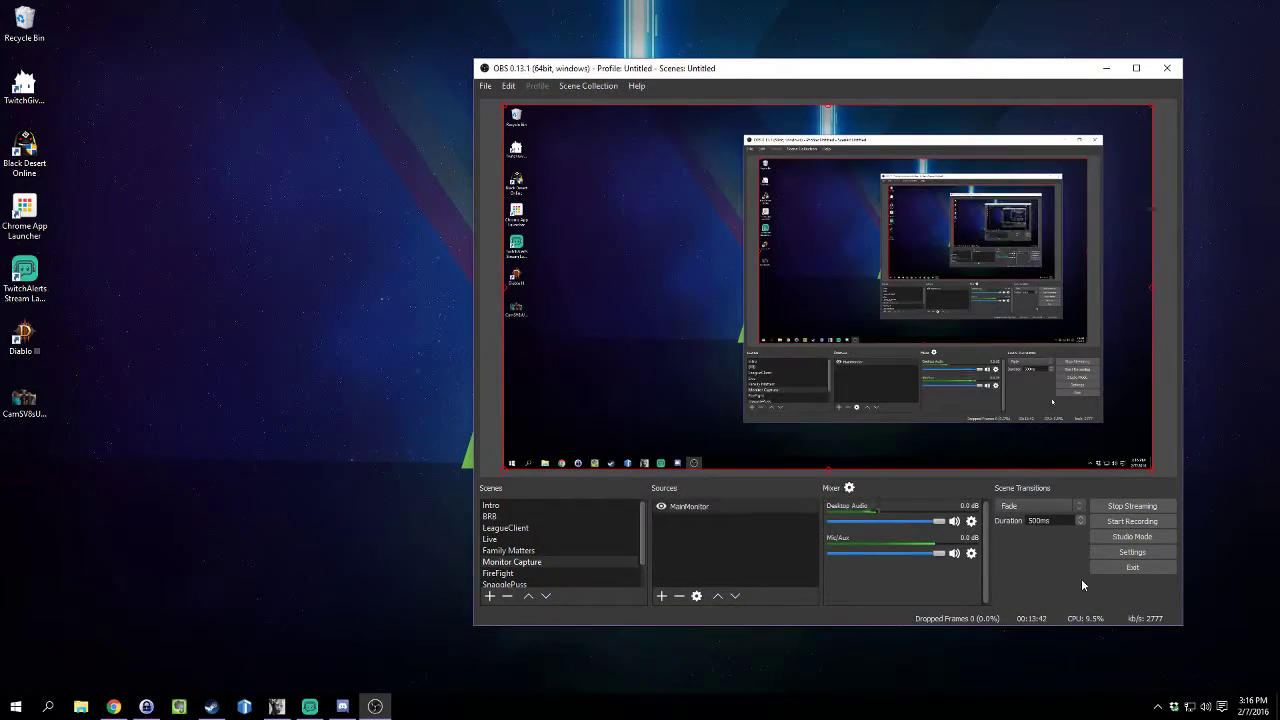
Check the filters of the Desktop Audio channel and close the window without adding any
{"action": "left_click", "coordinate": [971, 521]}
{"action": "left_click", "coordinate": [1010, 528]}
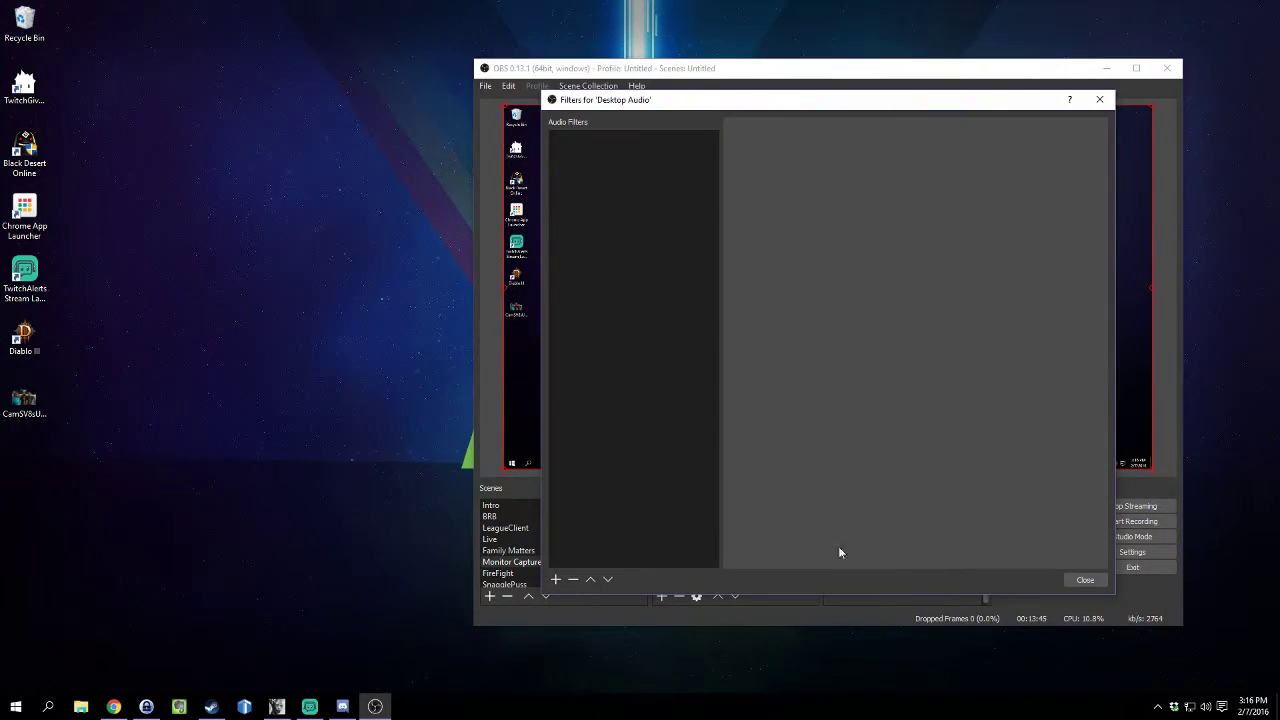
{"action": "left_click", "coordinate": [556, 579]}
{"action": "left_click", "coordinate": [876, 580]}
{"action": "left_click", "coordinate": [1085, 580]}
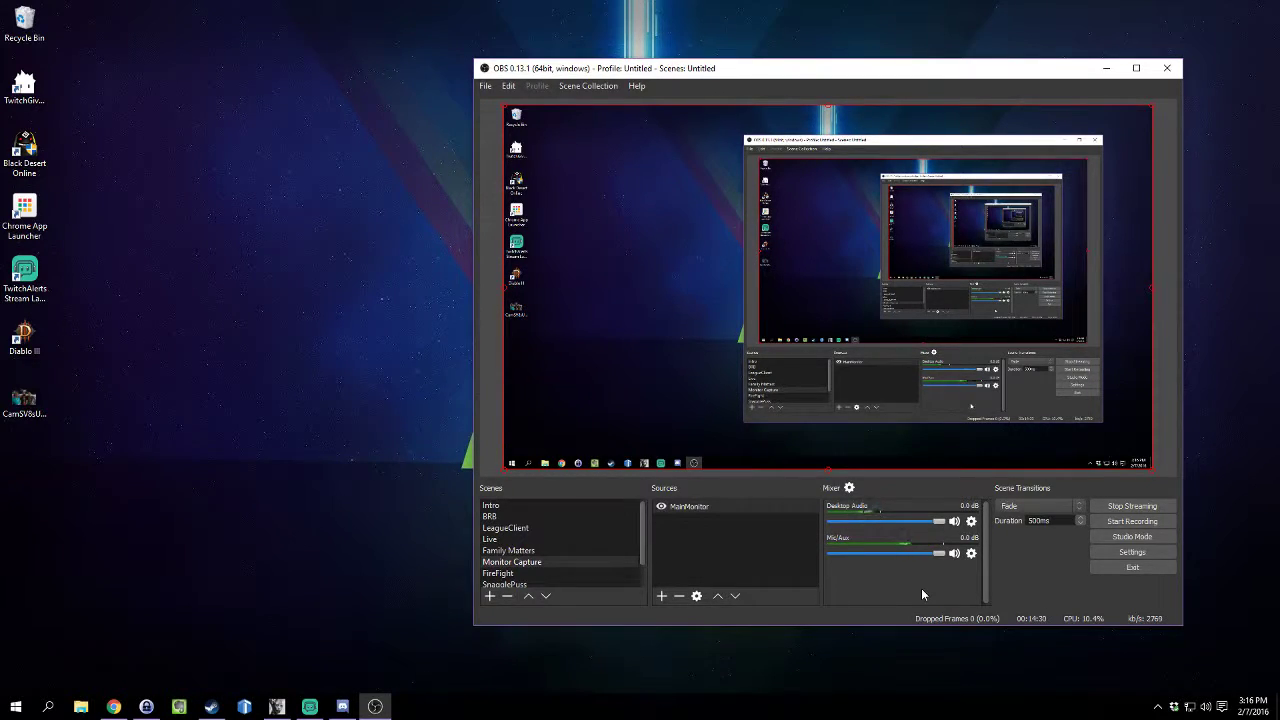
In File Explorer, look up the obs-plugins folder inside C:\Program Files (x86)\obs-studio, then close the window
{"action": "left_click", "coordinate": [81, 706]}
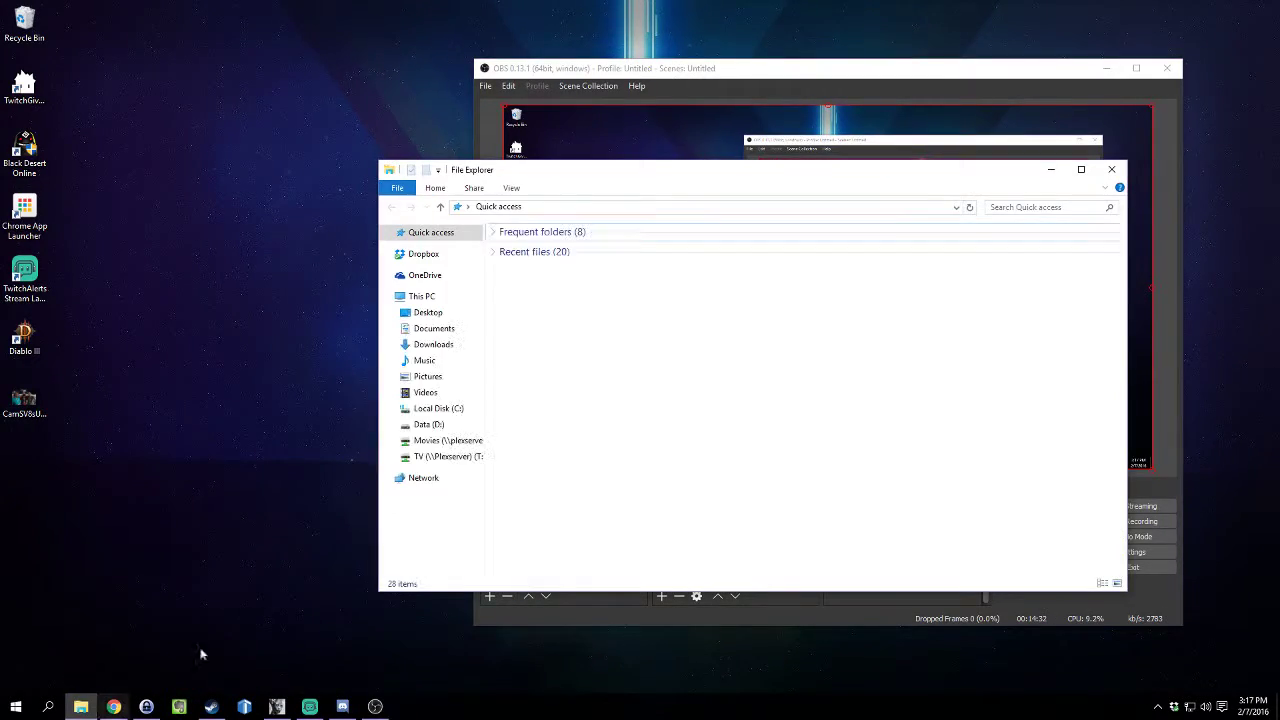
{"action": "left_click_drag", "start_coordinate": [803, 171], "coordinate": [770, 140]}
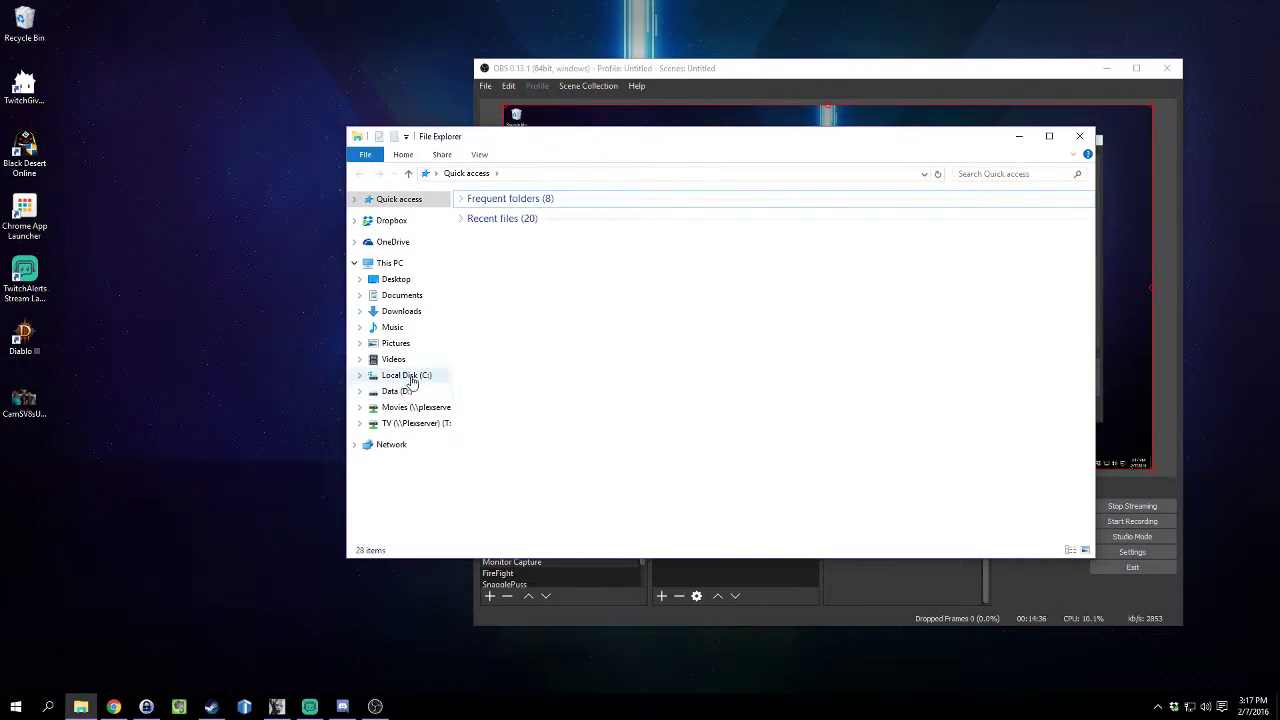
{"action": "left_click", "coordinate": [409, 375]}
{"action": "double_click", "coordinate": [528, 286]}
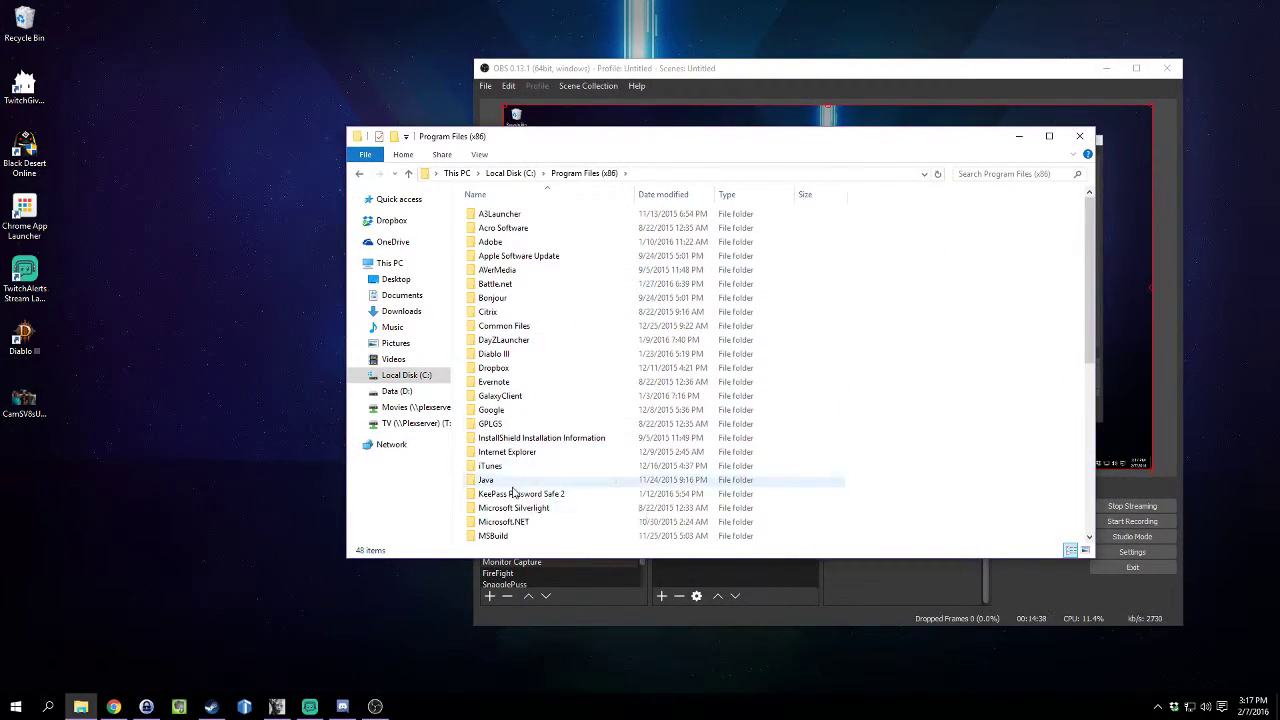
{"action": "scroll", "coordinate": [533, 470], "scroll_direction": "down", "scroll_amount": 2}
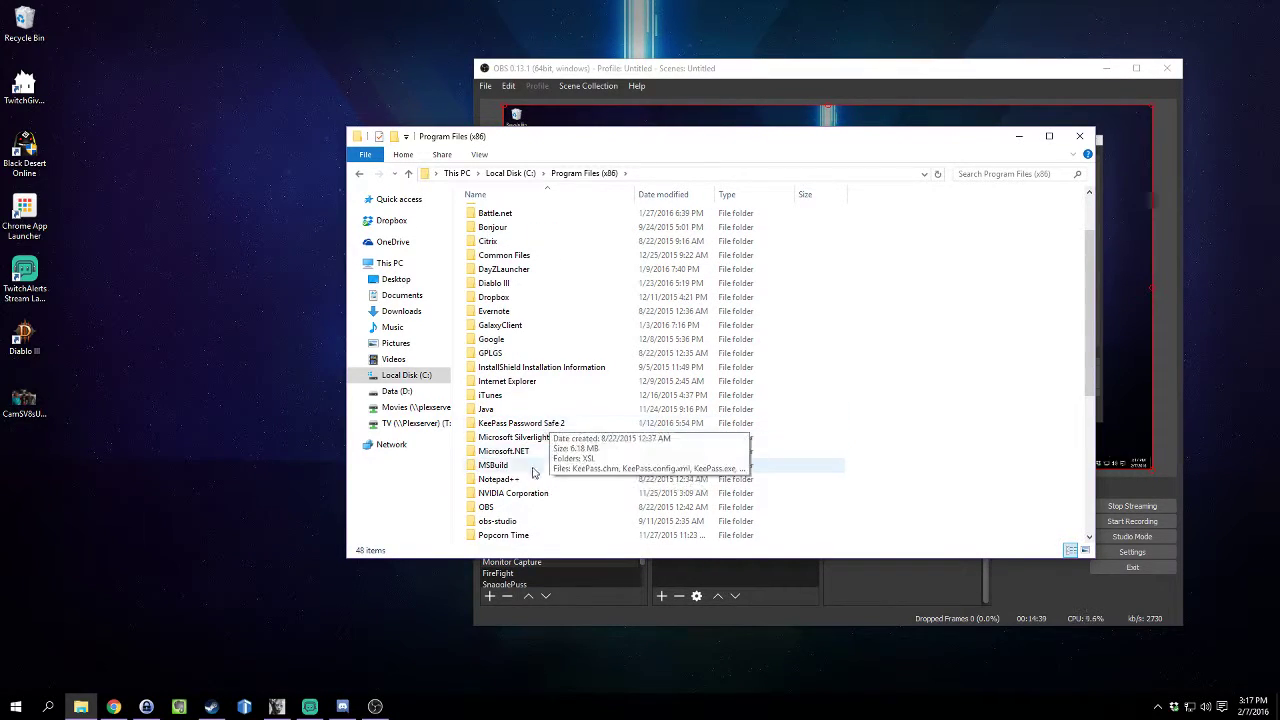
{"action": "double_click", "coordinate": [498, 521]}
{"action": "double_click", "coordinate": [500, 243]}
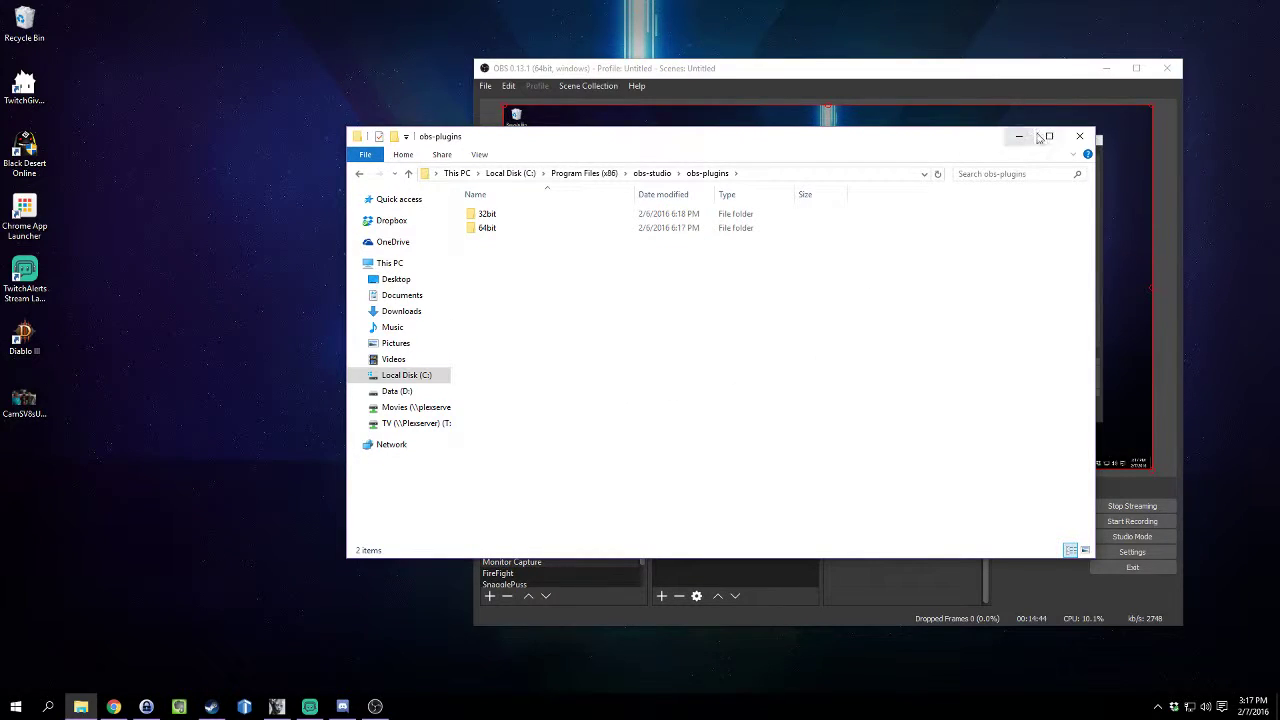
{"action": "left_click", "coordinate": [1079, 135]}
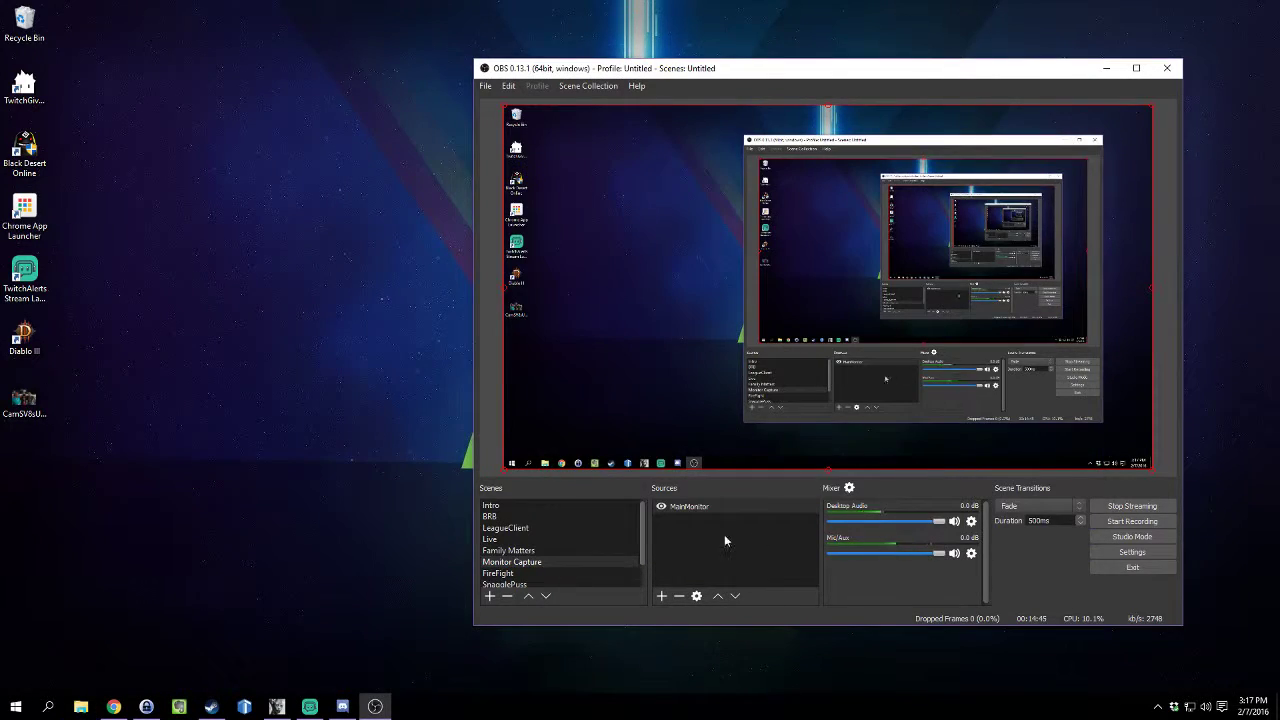
Add the existing browser source Follow And Hosts to the Monitor Capture scene and move it away from the preview's upper-left corner
{"action": "left_click", "coordinate": [535, 515]}
{"action": "left_click", "coordinate": [663, 597]}
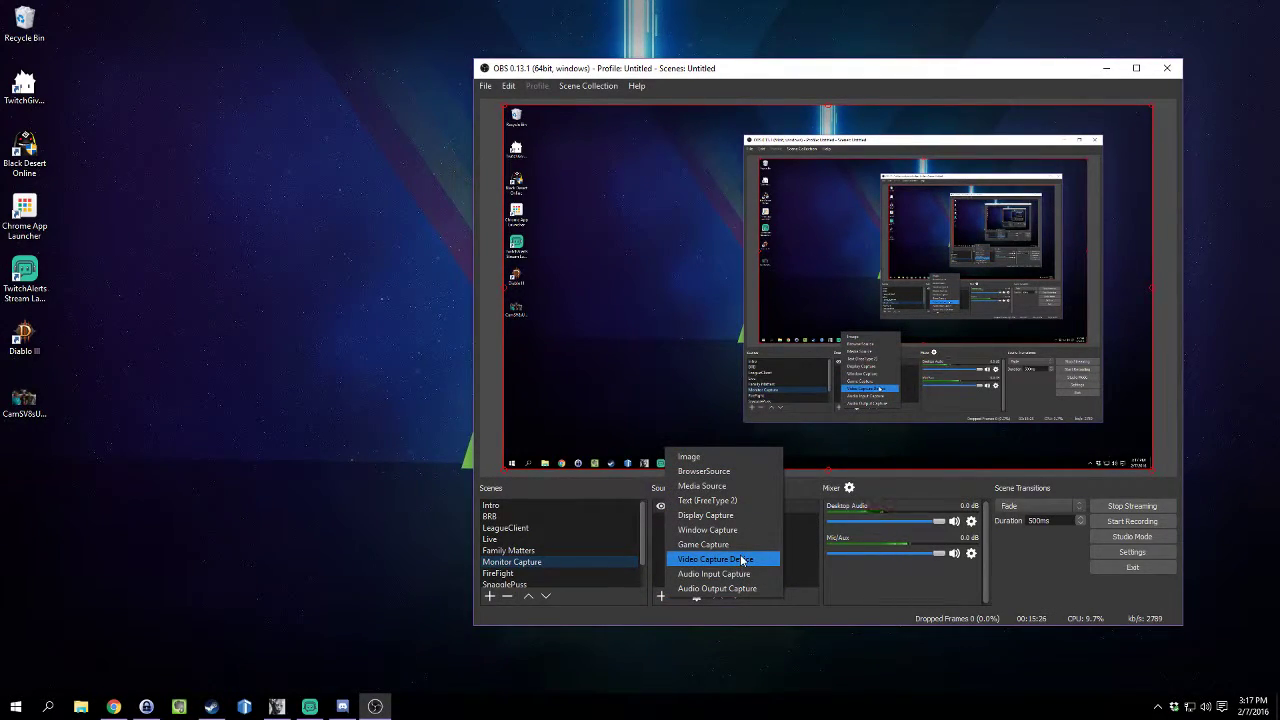
{"action": "left_click", "coordinate": [732, 470]}
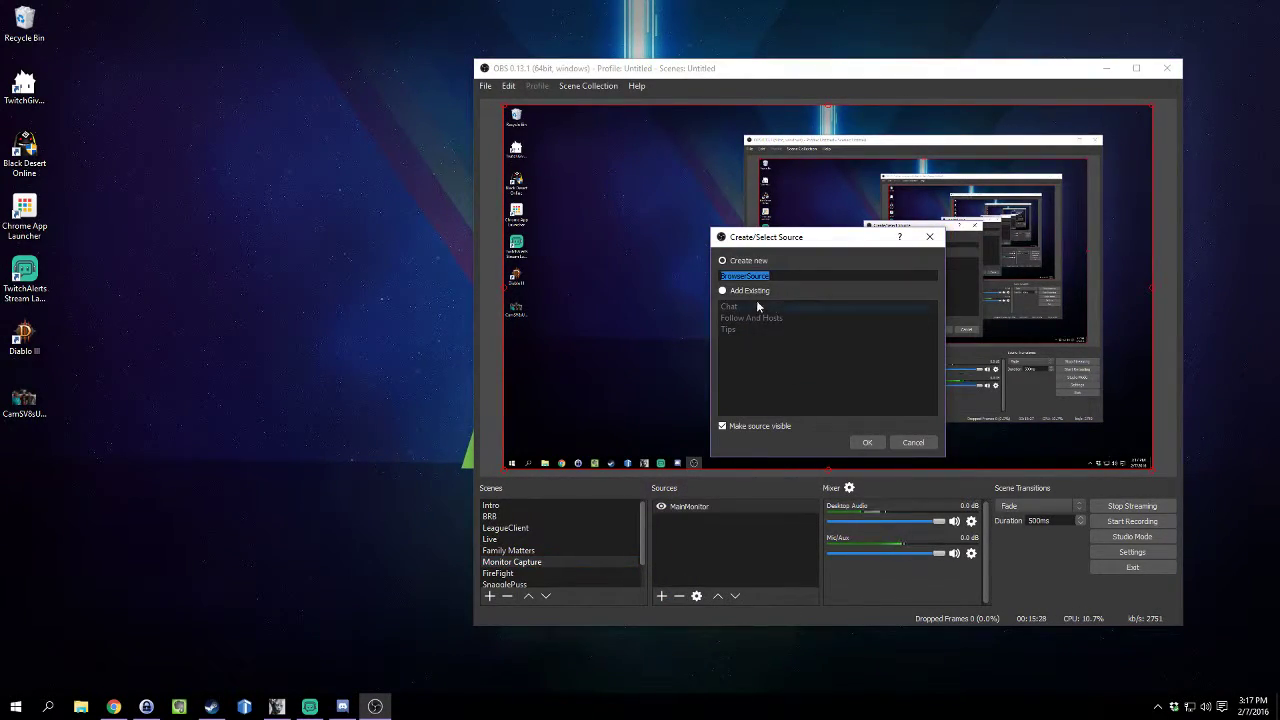
{"action": "left_click_drag", "start_coordinate": [847, 242], "coordinate": [731, 211]}
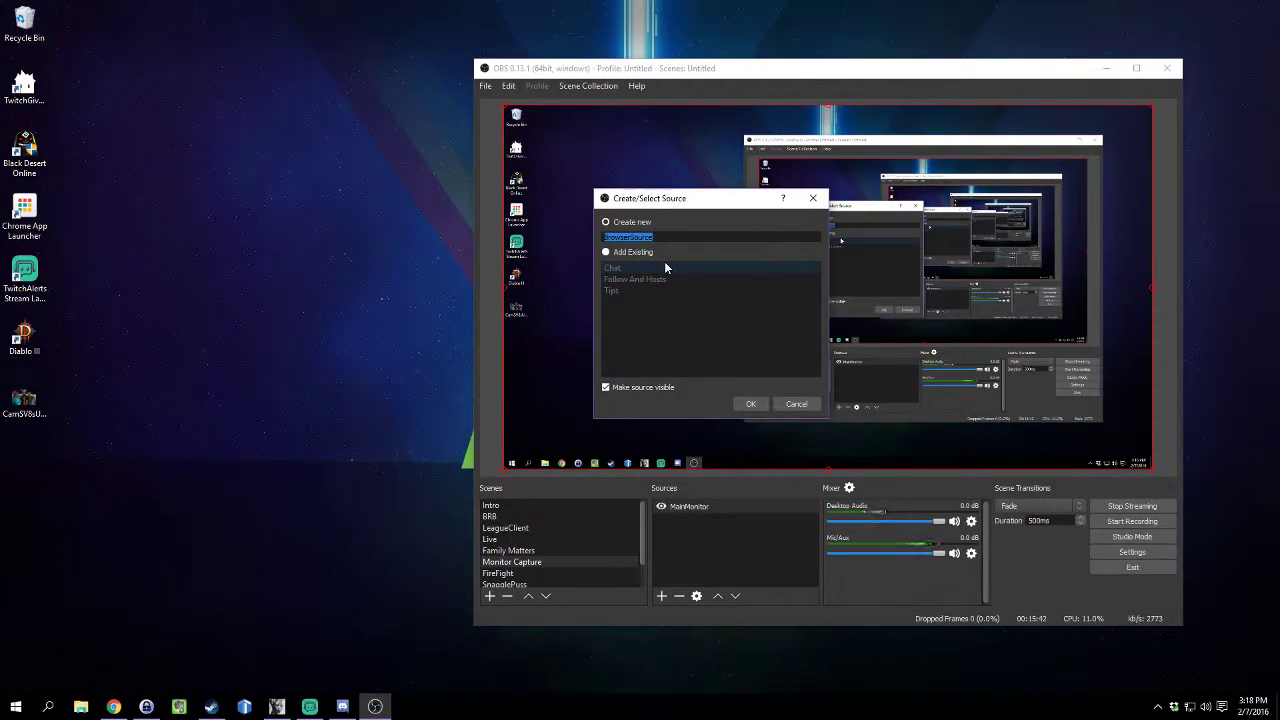
{"action": "left_click", "coordinate": [630, 252]}
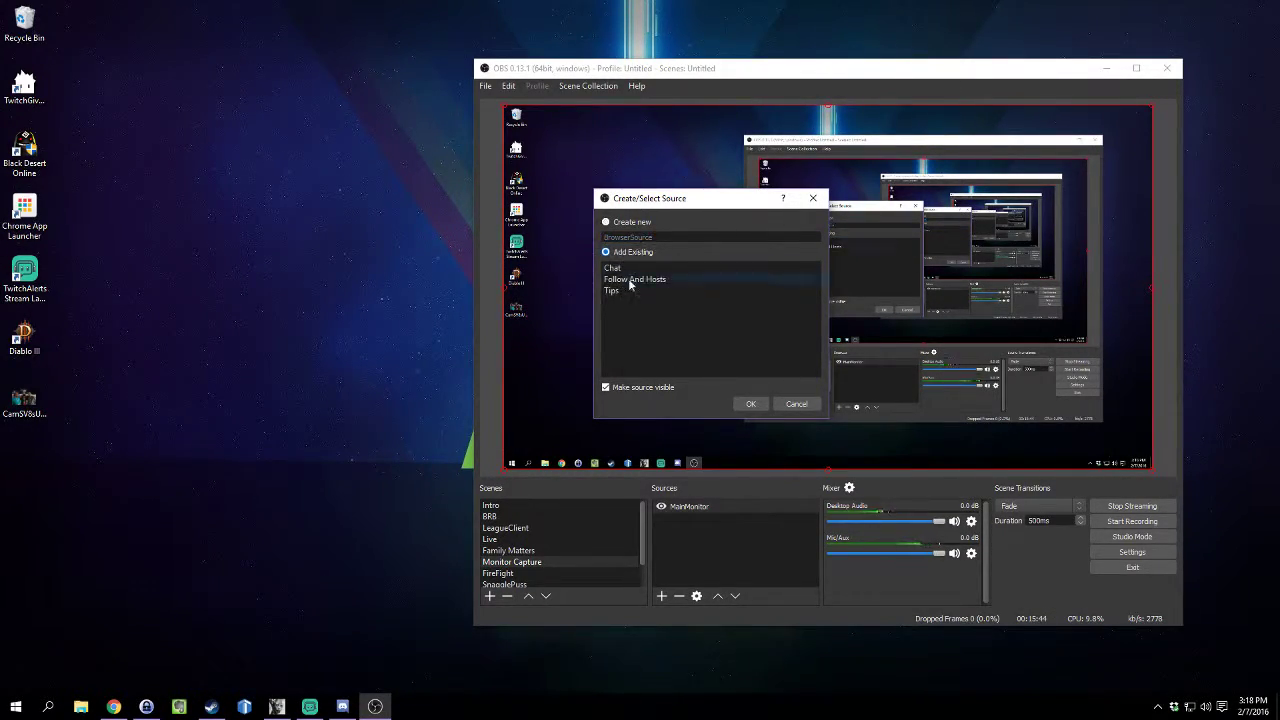
{"action": "left_click", "coordinate": [635, 279]}
{"action": "left_click", "coordinate": [750, 403]}
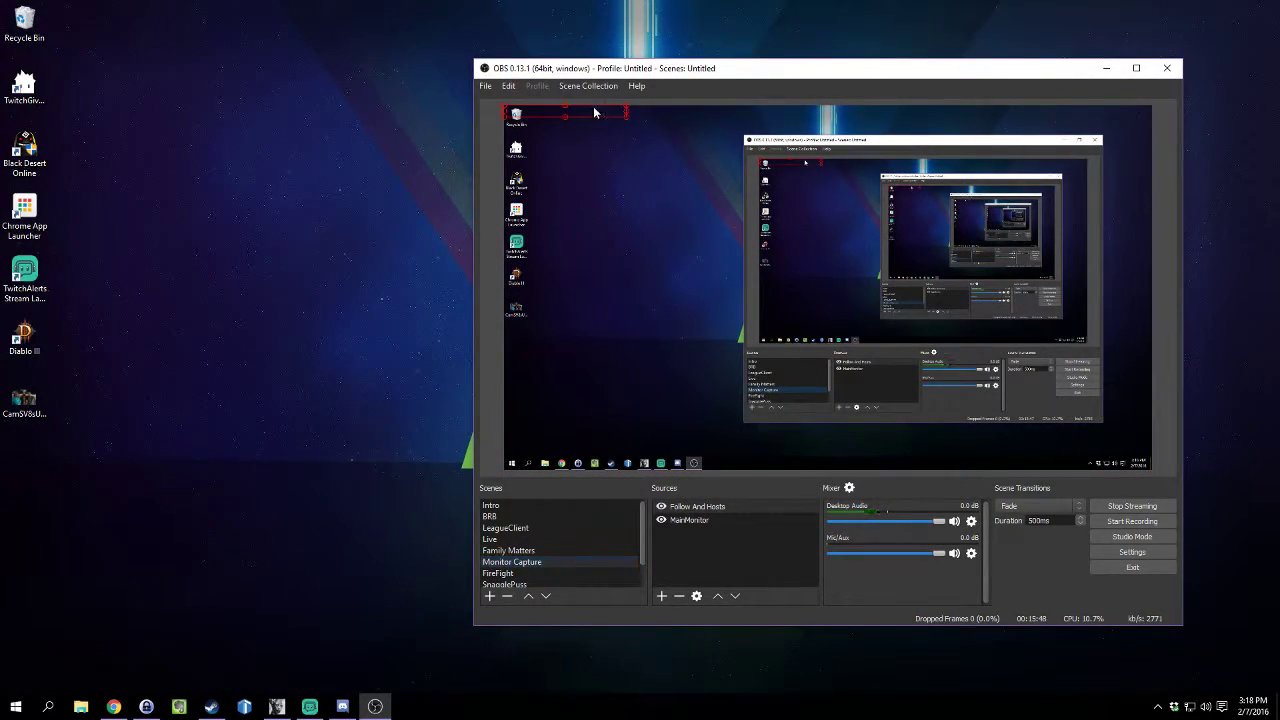
{"action": "left_click_drag", "start_coordinate": [593, 106], "coordinate": [680, 184]}
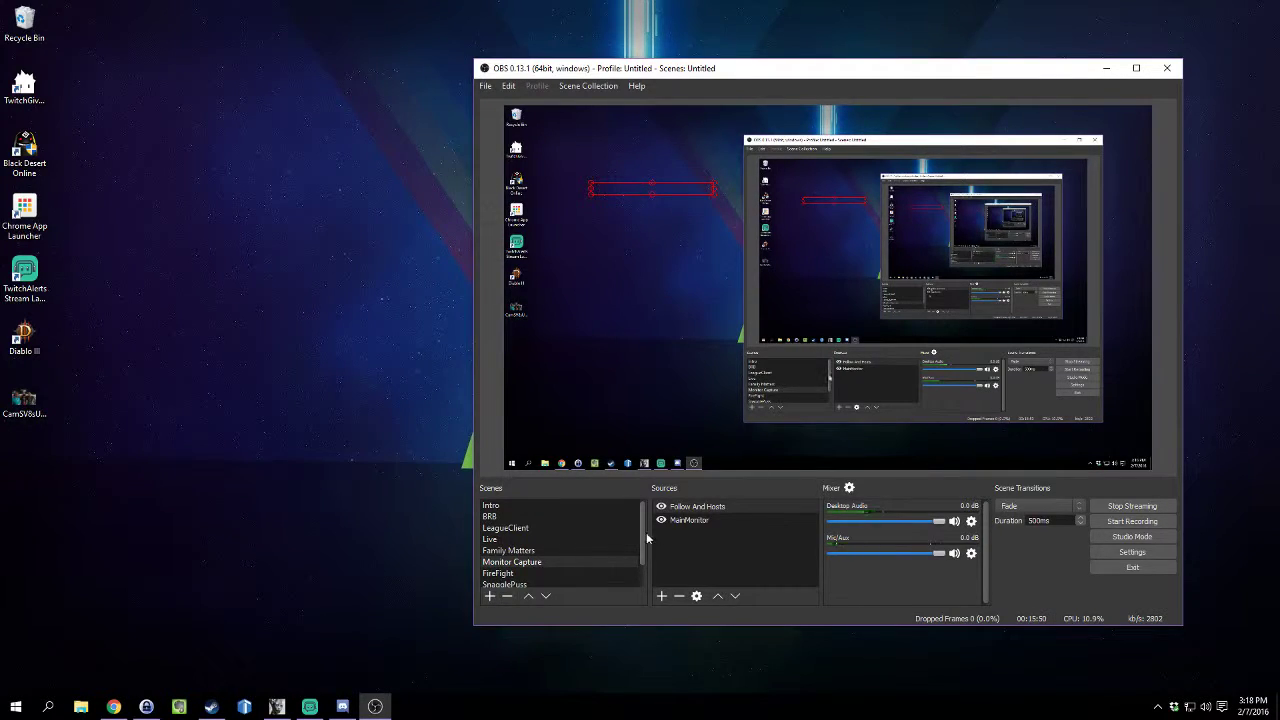
Review the Follow And Hosts source's properties, including its URL, dimensions, FPS and custom CSS, and close them without changes
{"action": "right_click", "coordinate": [705, 506]}
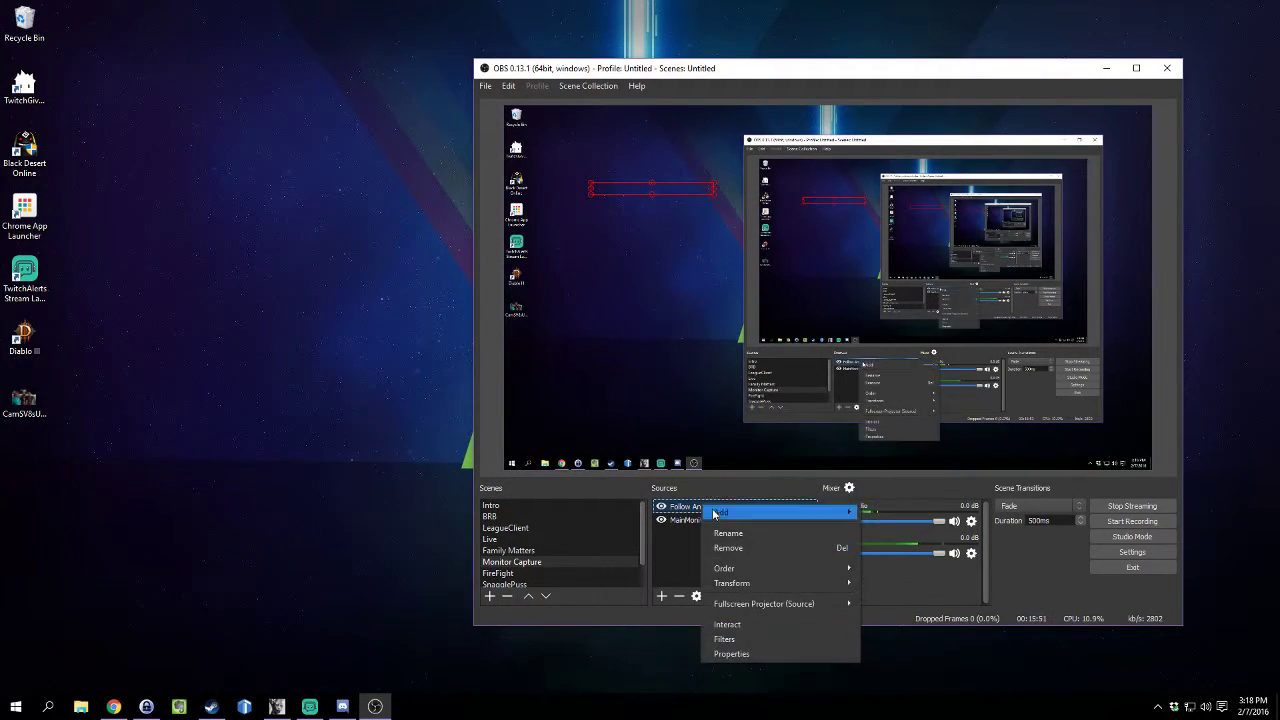
{"action": "left_click", "coordinate": [733, 654]}
{"action": "left_click_drag", "start_coordinate": [930, 463], "coordinate": [594, 438]}
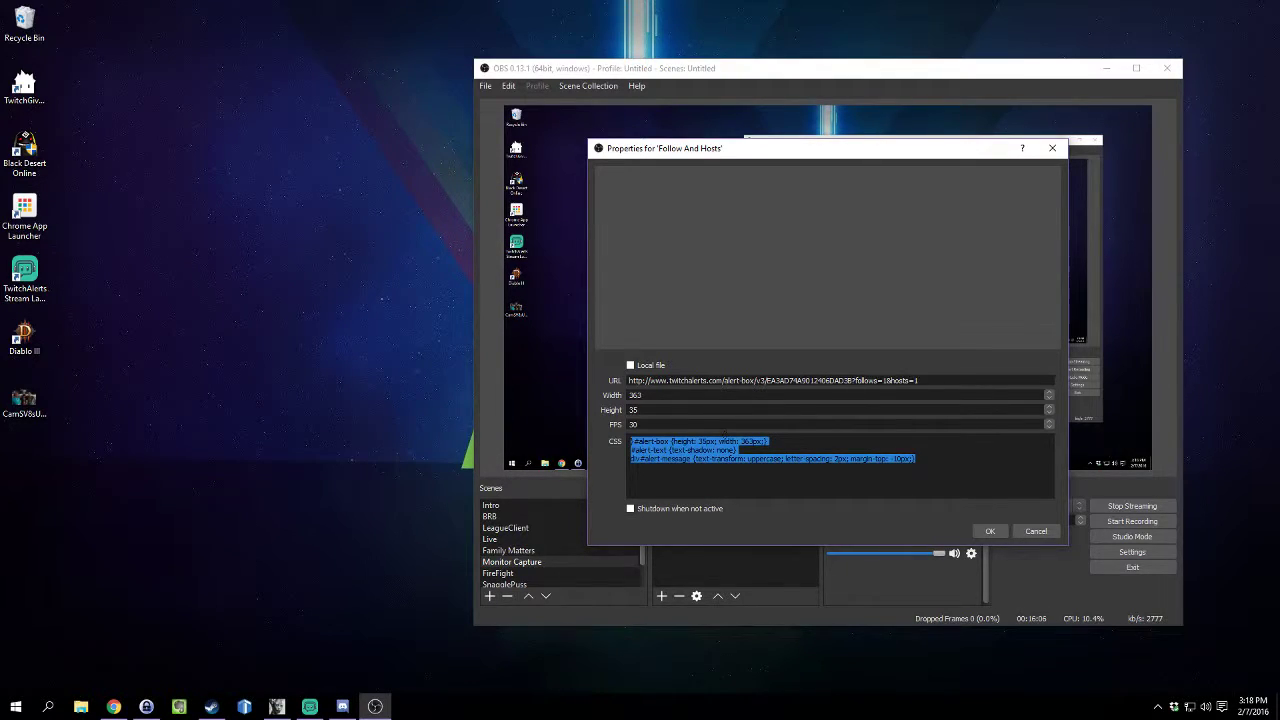
{"action": "left_click", "coordinate": [1032, 531]}
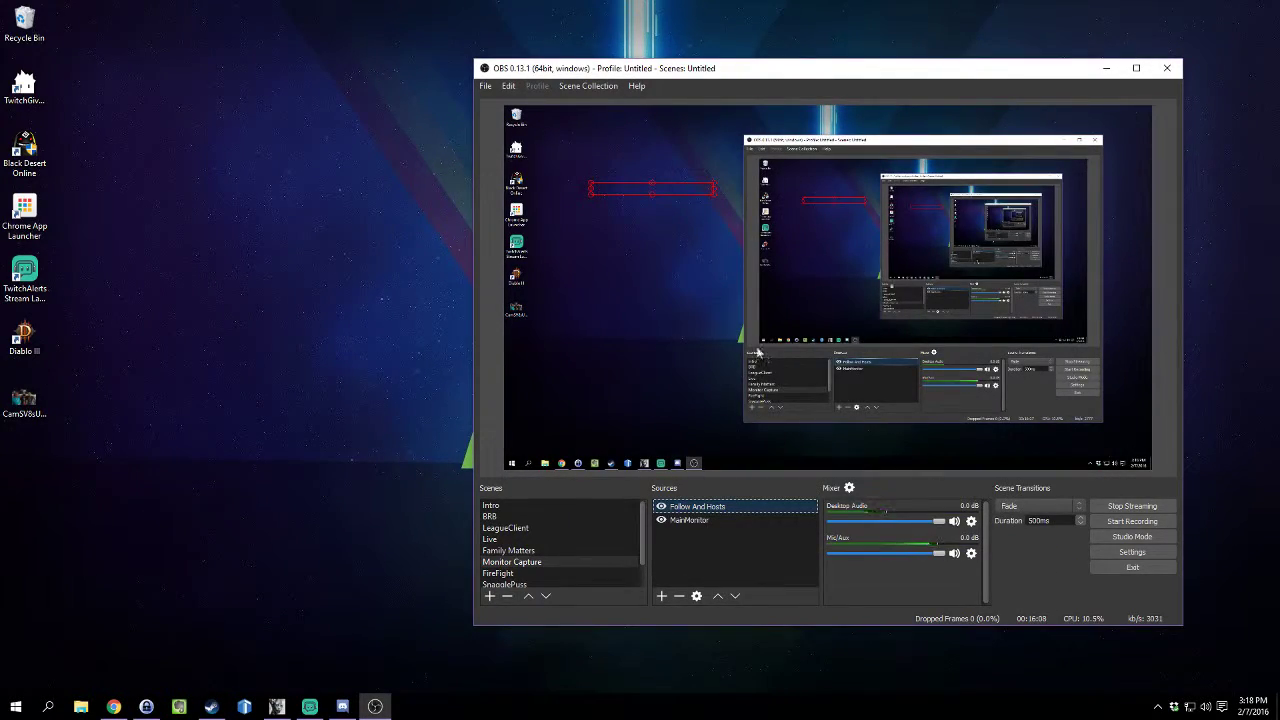
Remove the Follow And Hosts source from the Monitor Capture scene
{"action": "right_click", "coordinate": [698, 509]}
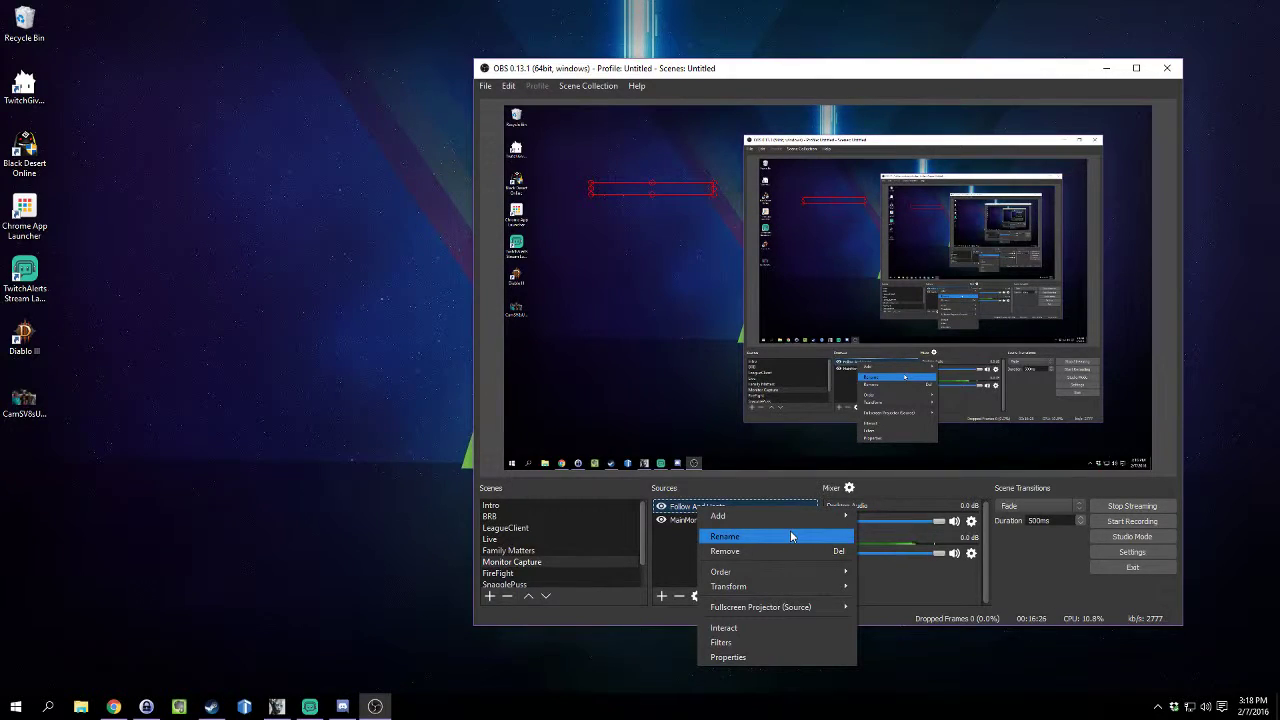
{"action": "left_click", "coordinate": [678, 514]}
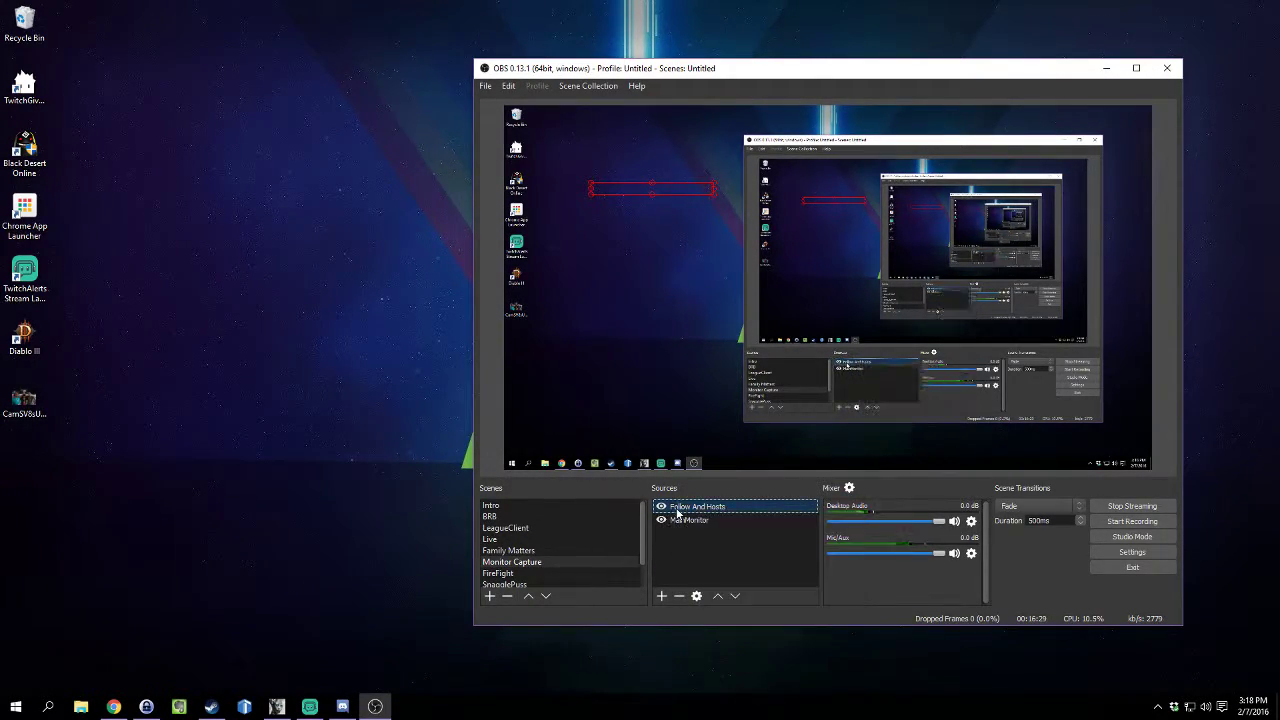
{"action": "left_click", "coordinate": [679, 595]}
{"action": "left_click", "coordinate": [878, 367]}
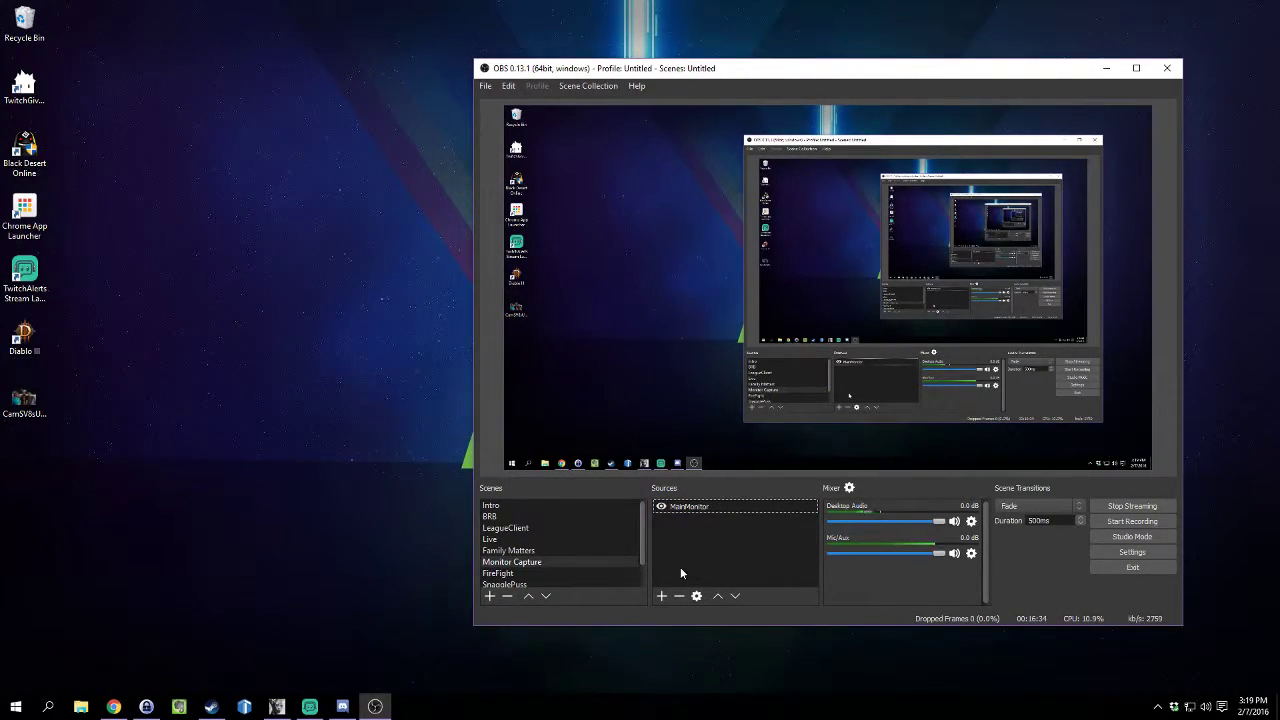
Remove the blue cube application's icon from the taskbar and reposition the OBS window on the desktop
{"action": "left_click_drag", "start_coordinate": [886, 63], "coordinate": [704, 45]}
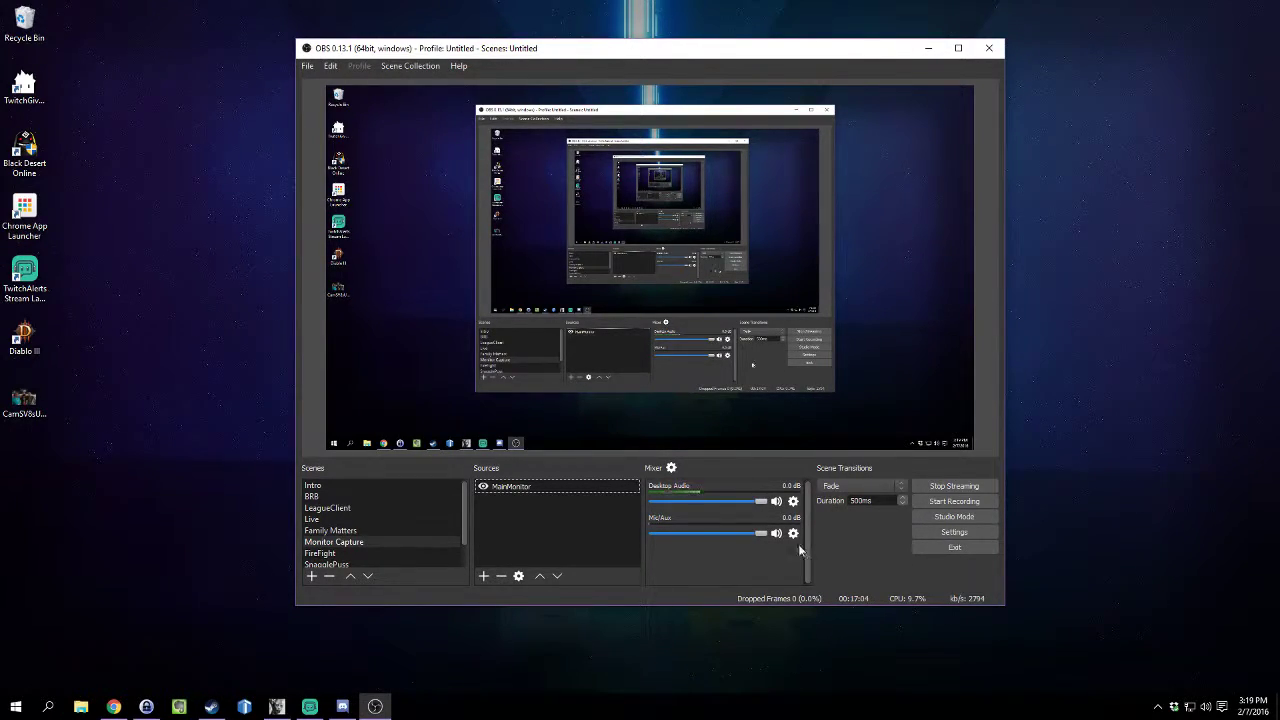
{"action": "left_click", "coordinate": [244, 706]}
{"action": "right_click", "coordinate": [244, 706]}
{"action": "left_click", "coordinate": [230, 680]}
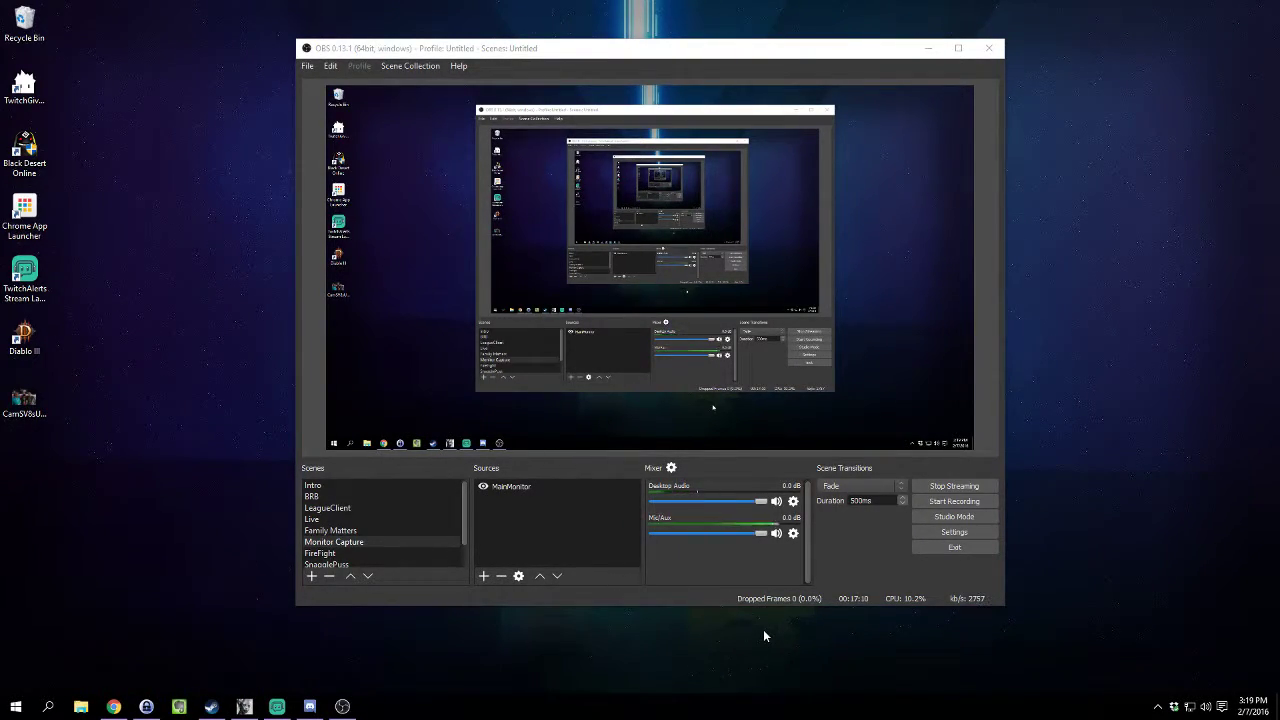
{"action": "left_click_drag", "start_coordinate": [751, 51], "coordinate": [929, 40]}
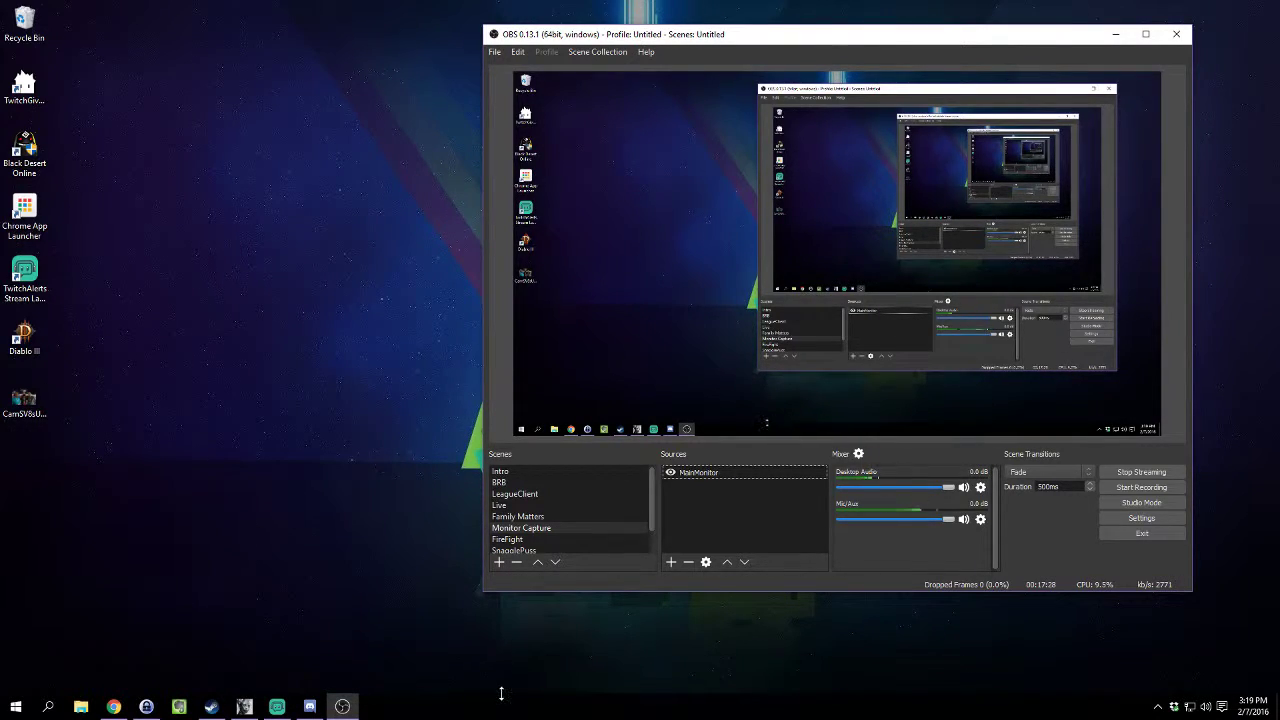
In File Explorer, open the Software folder on the Data (D:) drive and locate the ParkControl program
{"action": "left_click", "coordinate": [81, 707]}
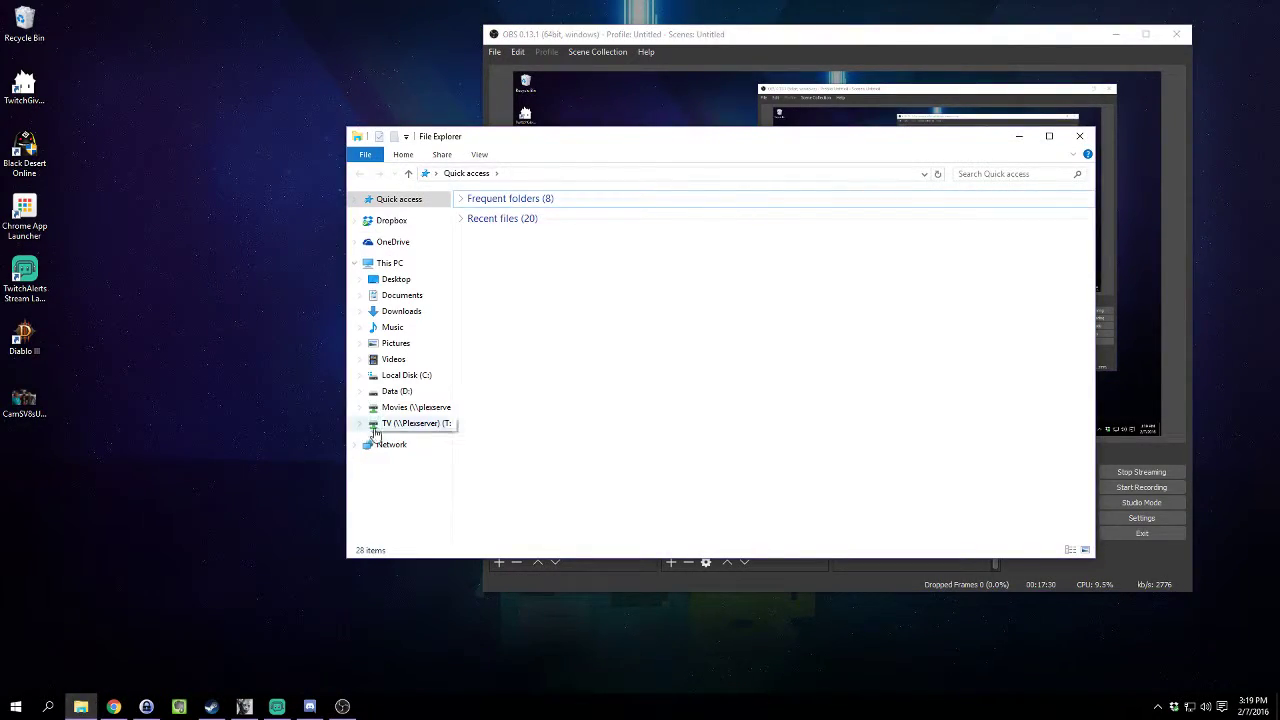
{"action": "left_click", "coordinate": [398, 392]}
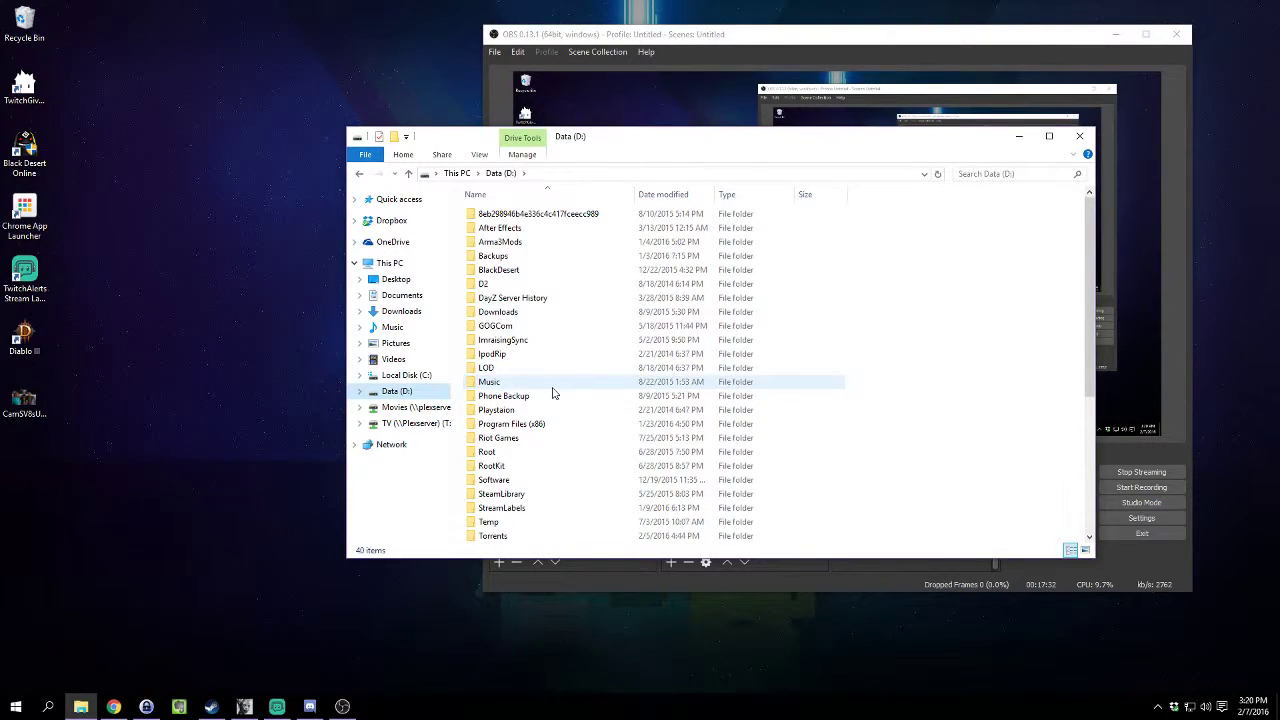
{"action": "scroll", "coordinate": [553, 394], "scroll_direction": "down", "scroll_amount": 4}
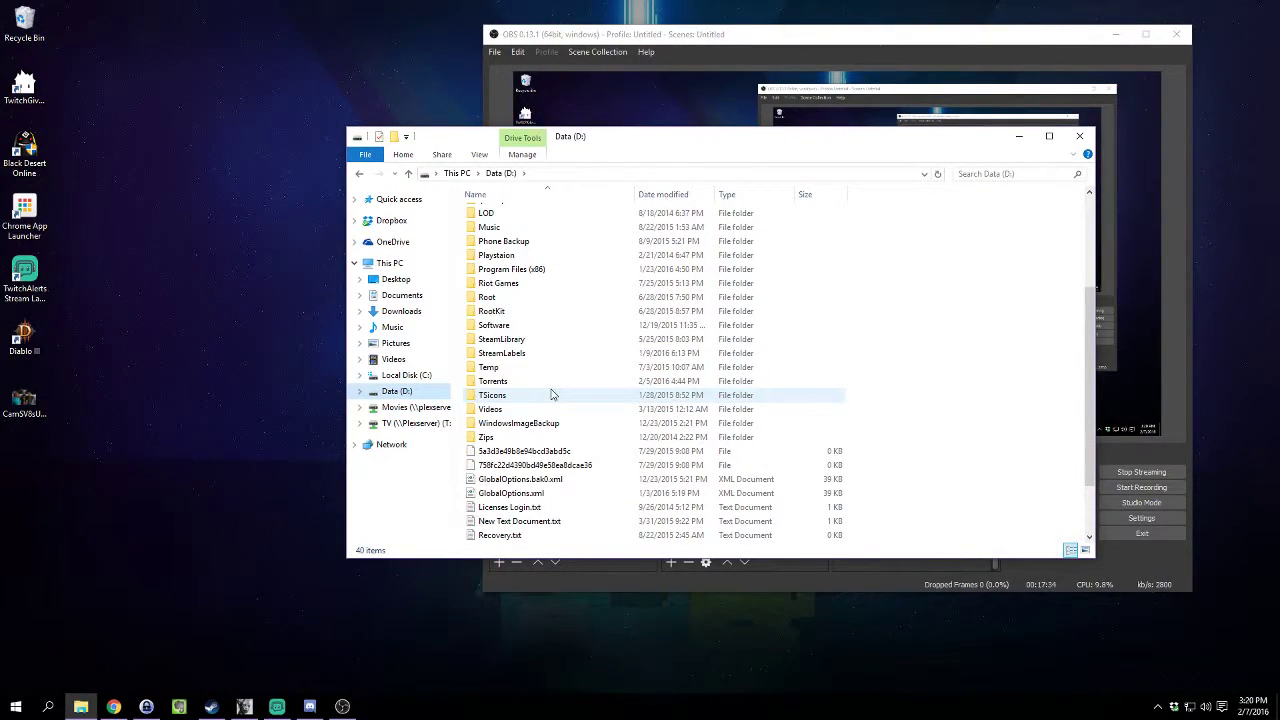
{"action": "scroll", "coordinate": [553, 394], "scroll_direction": "down", "scroll_amount": 2}
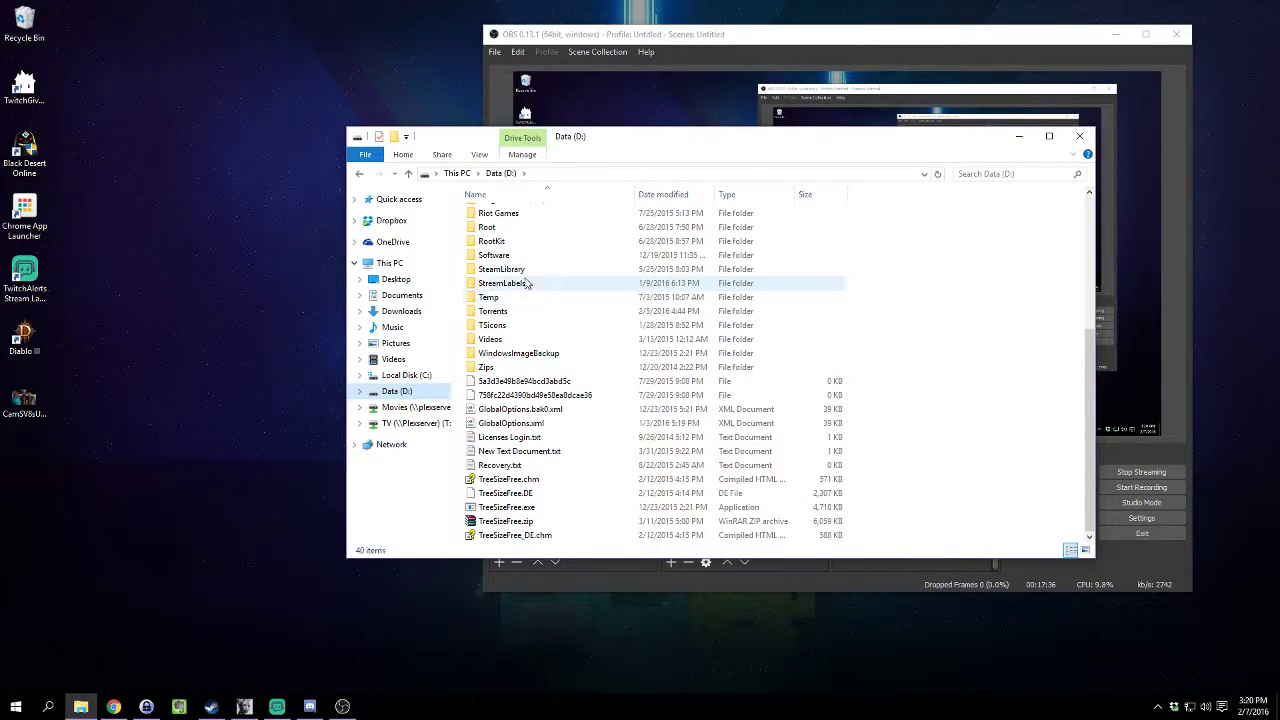
{"action": "double_click", "coordinate": [495, 255]}
{"action": "scroll", "coordinate": [558, 408], "scroll_direction": "down", "scroll_amount": 4}
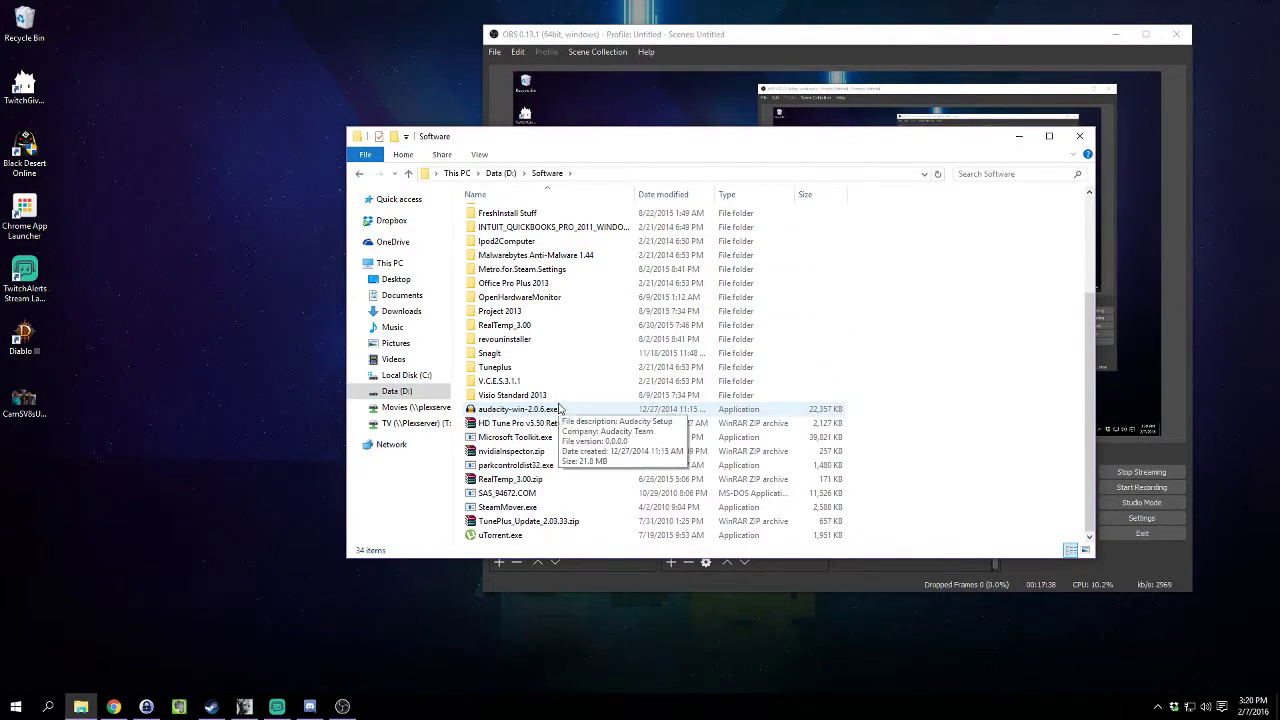
Run parkcontroldist32.exe as administrator, review the High performance profile's CPU parking and frequency scaling settings, and cancel without changes
{"action": "left_click", "coordinate": [518, 470]}
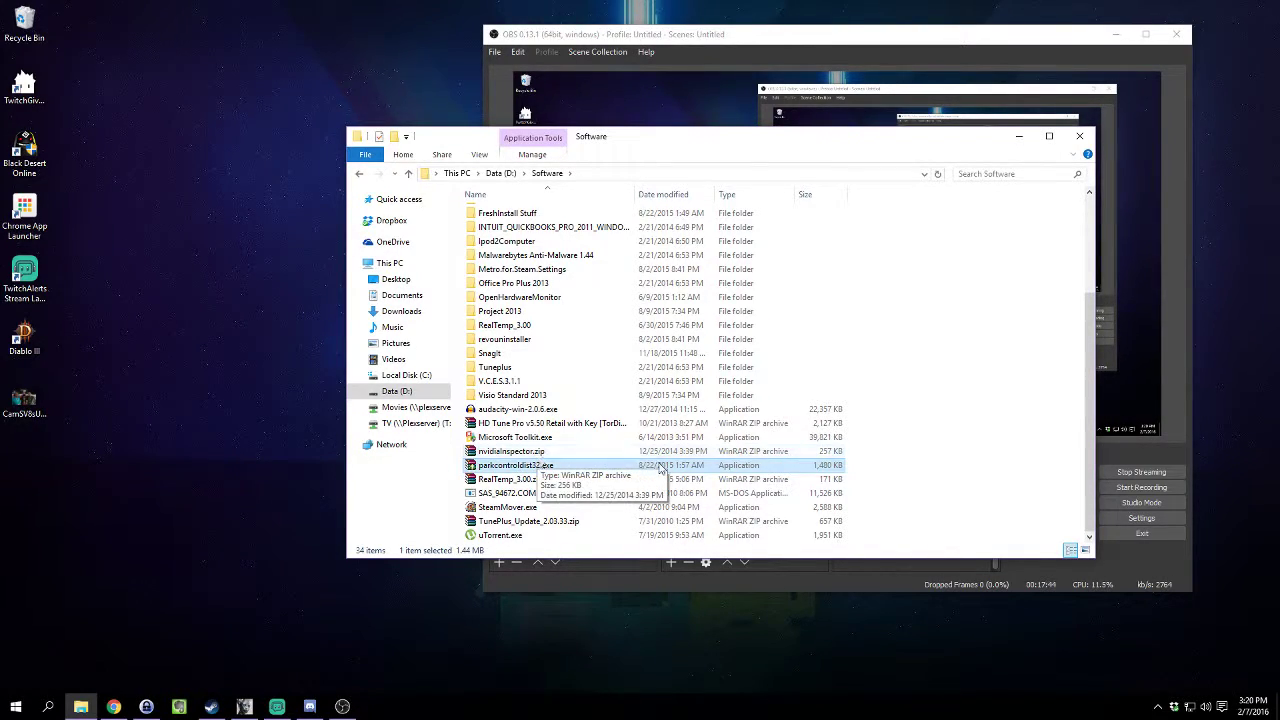
{"action": "right_click", "coordinate": [525, 472]}
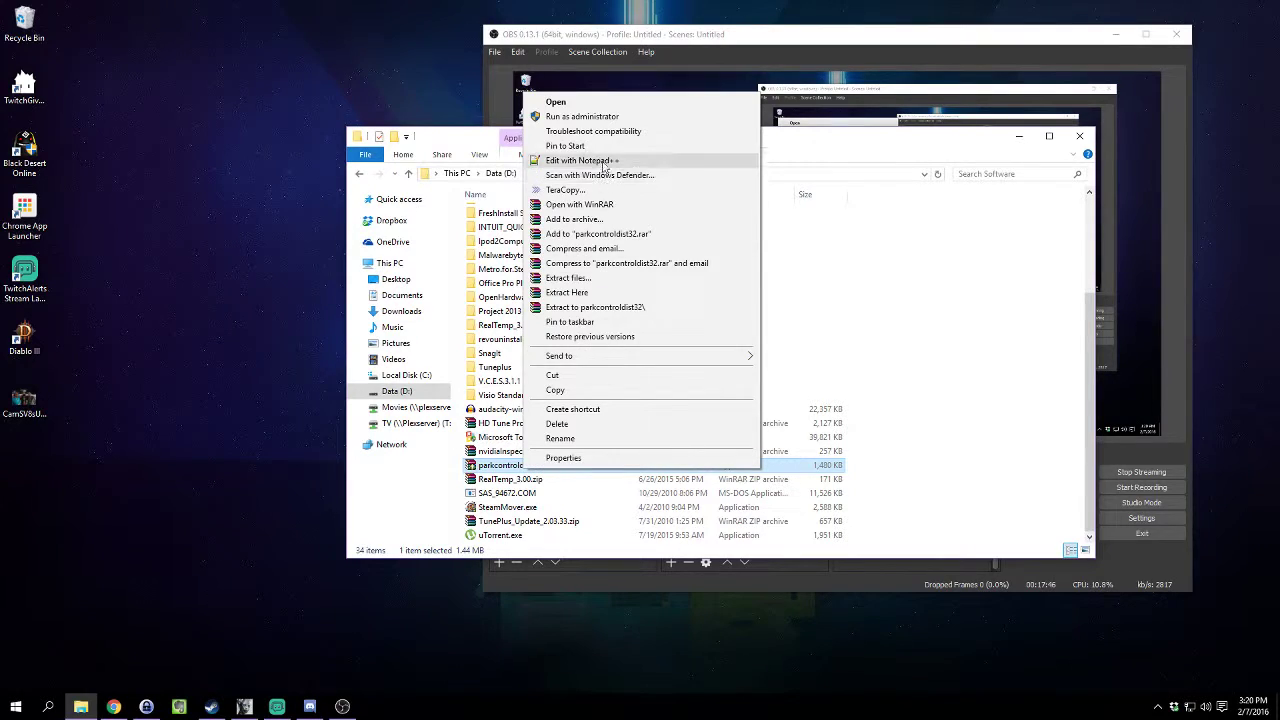
{"action": "left_click", "coordinate": [630, 118]}
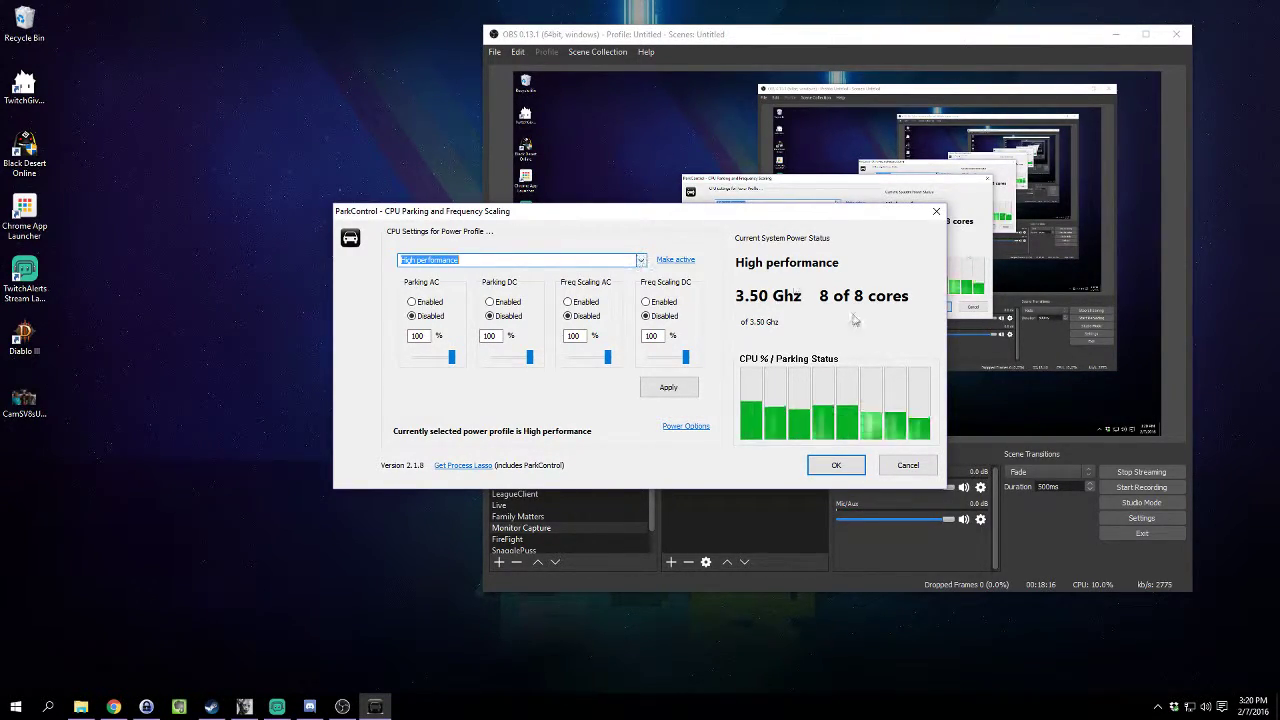
{"action": "left_click", "coordinate": [918, 465]}
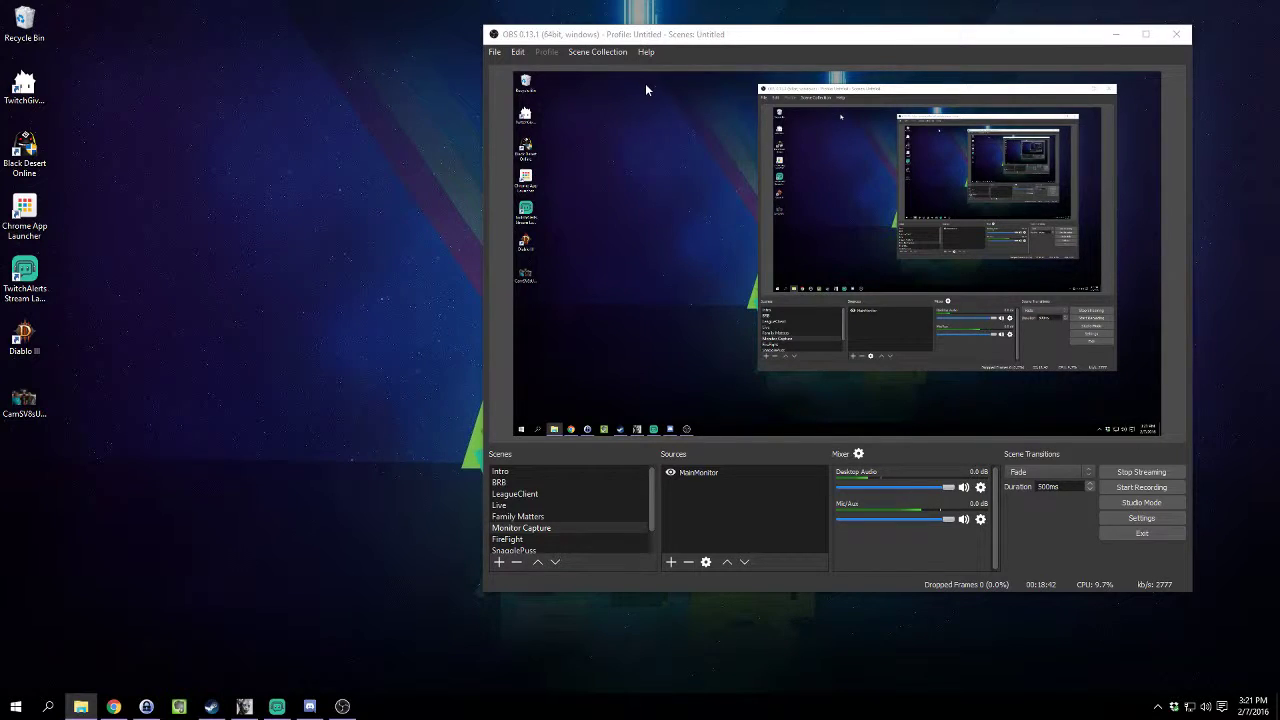
In OBS, upload the last log file and close the window with its link
{"action": "left_click", "coordinate": [646, 52]}
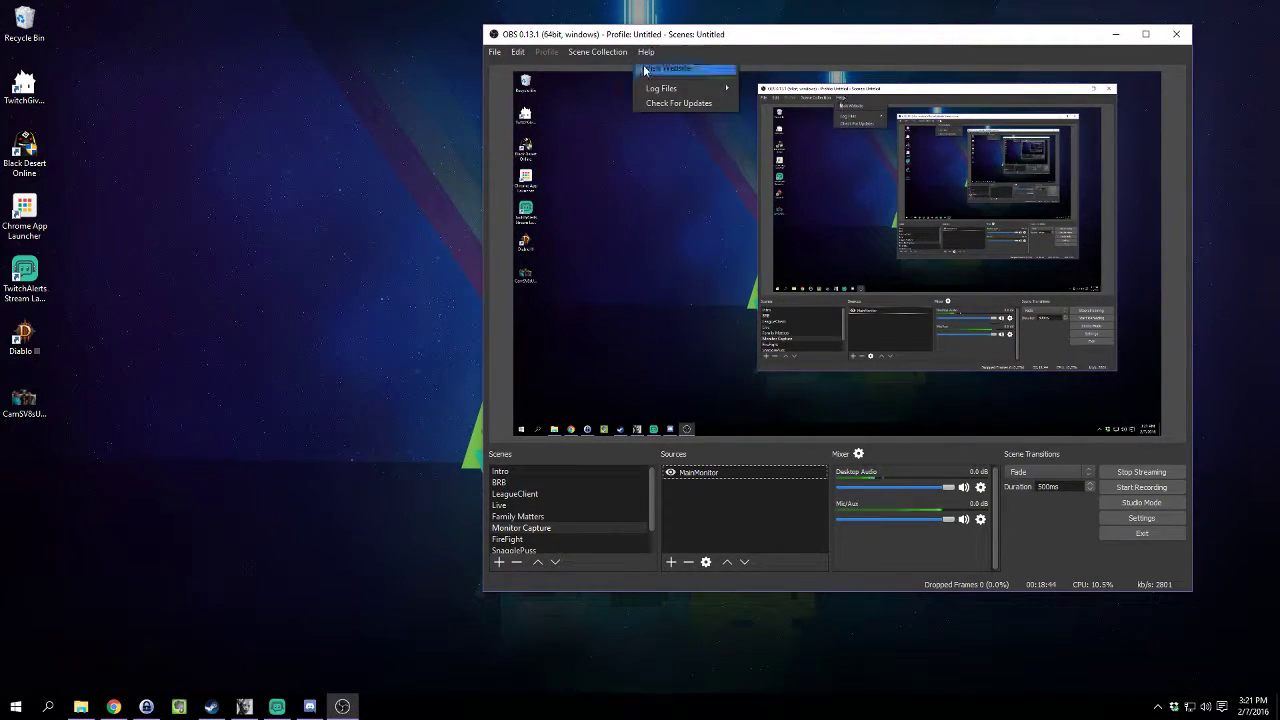
{"action": "mouse_move", "coordinate": [704, 91]}
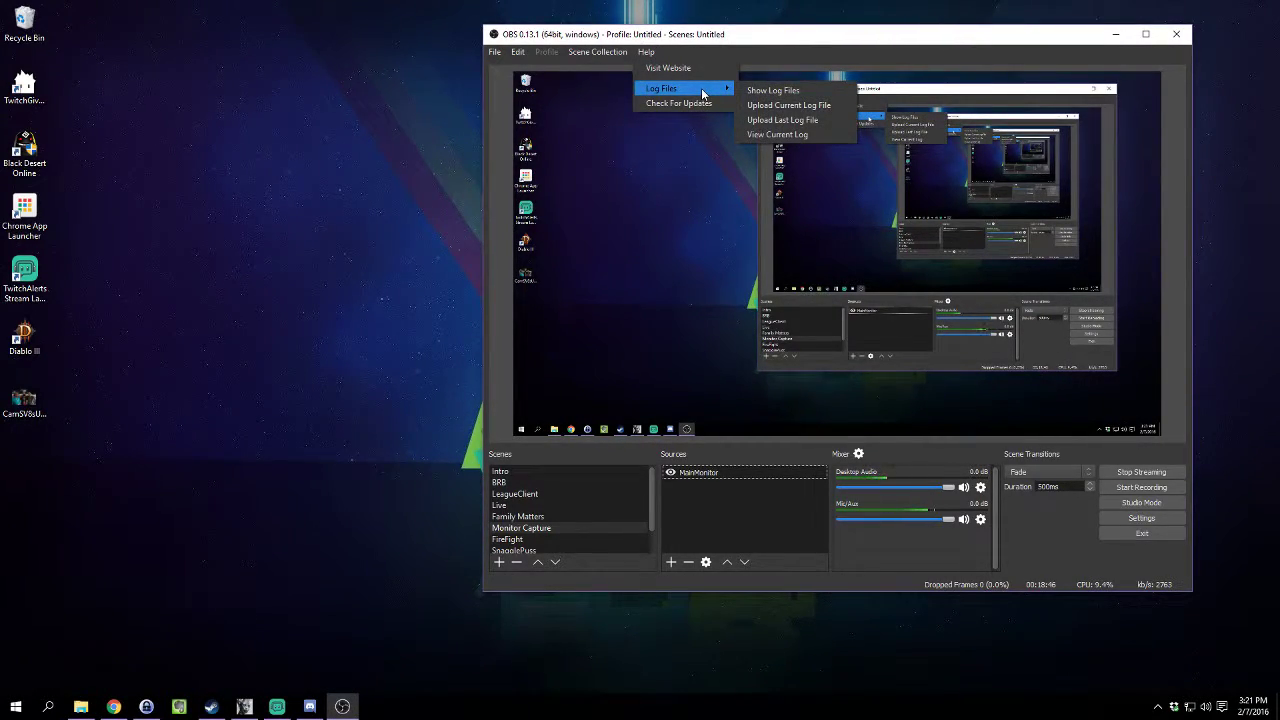
{"action": "left_click", "coordinate": [768, 122]}
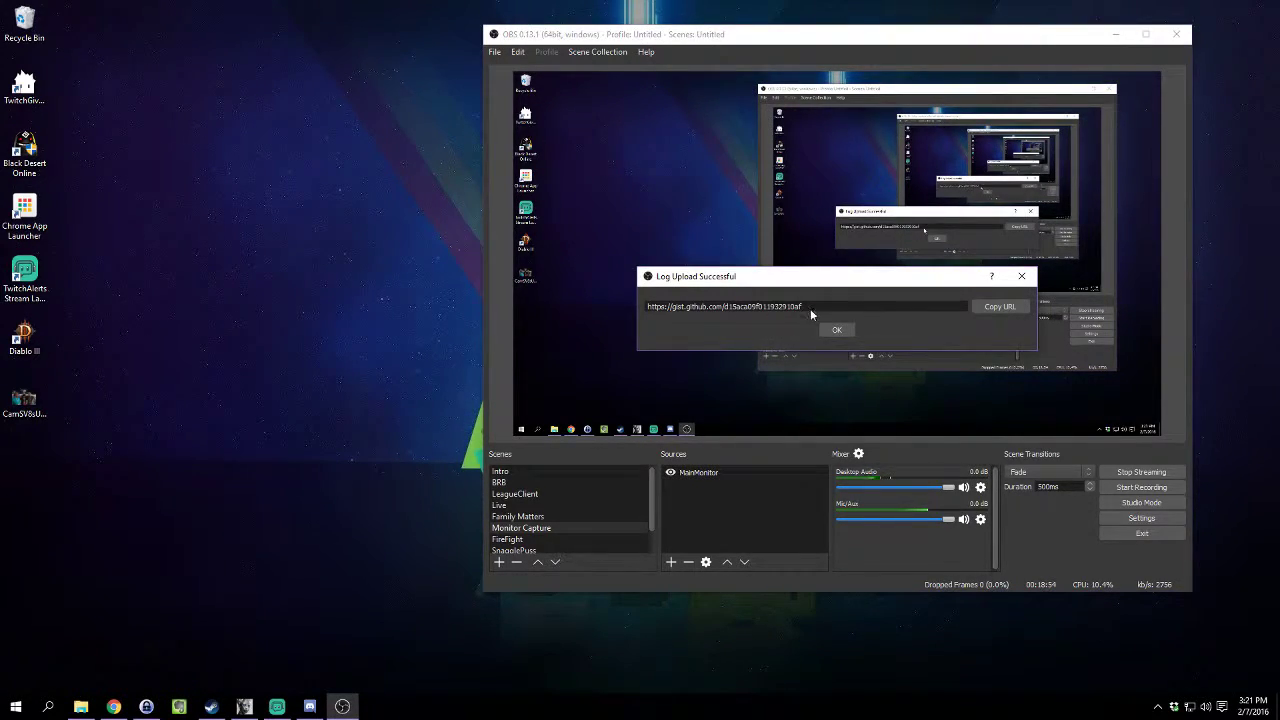
{"action": "left_click", "coordinate": [1021, 276]}
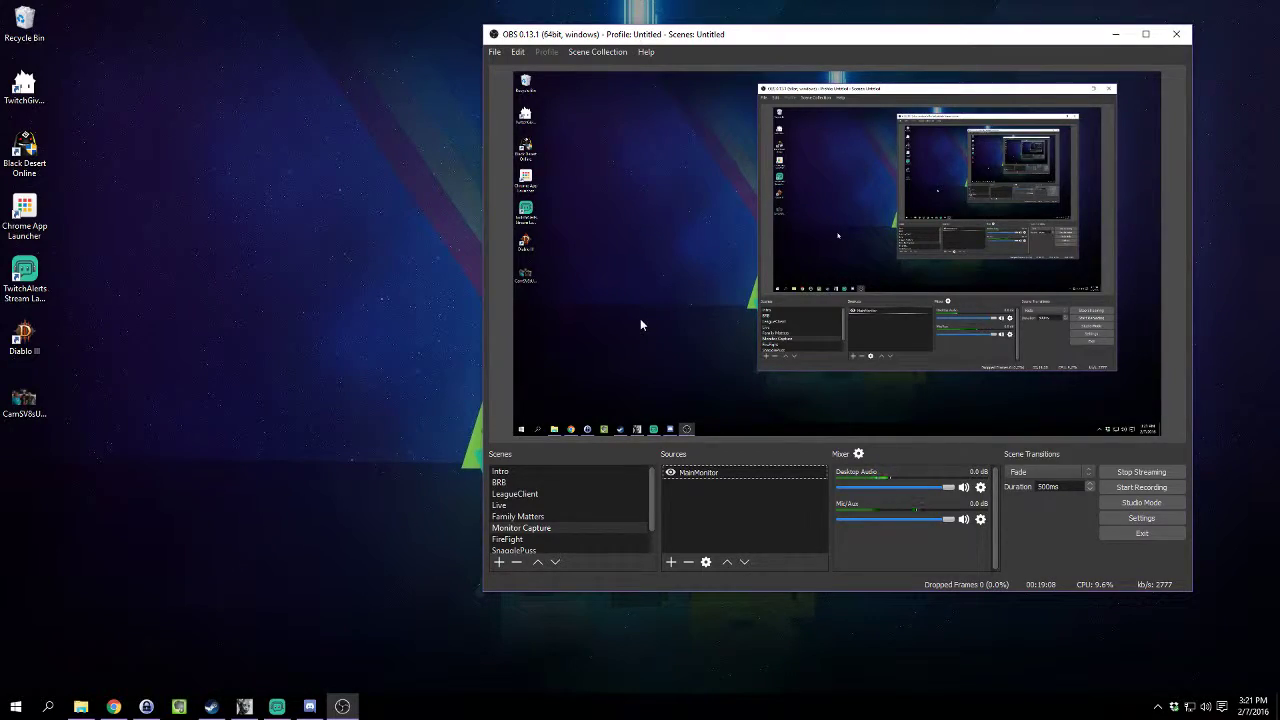
Switch to the Intro scene
{"action": "left_click", "coordinate": [524, 473]}
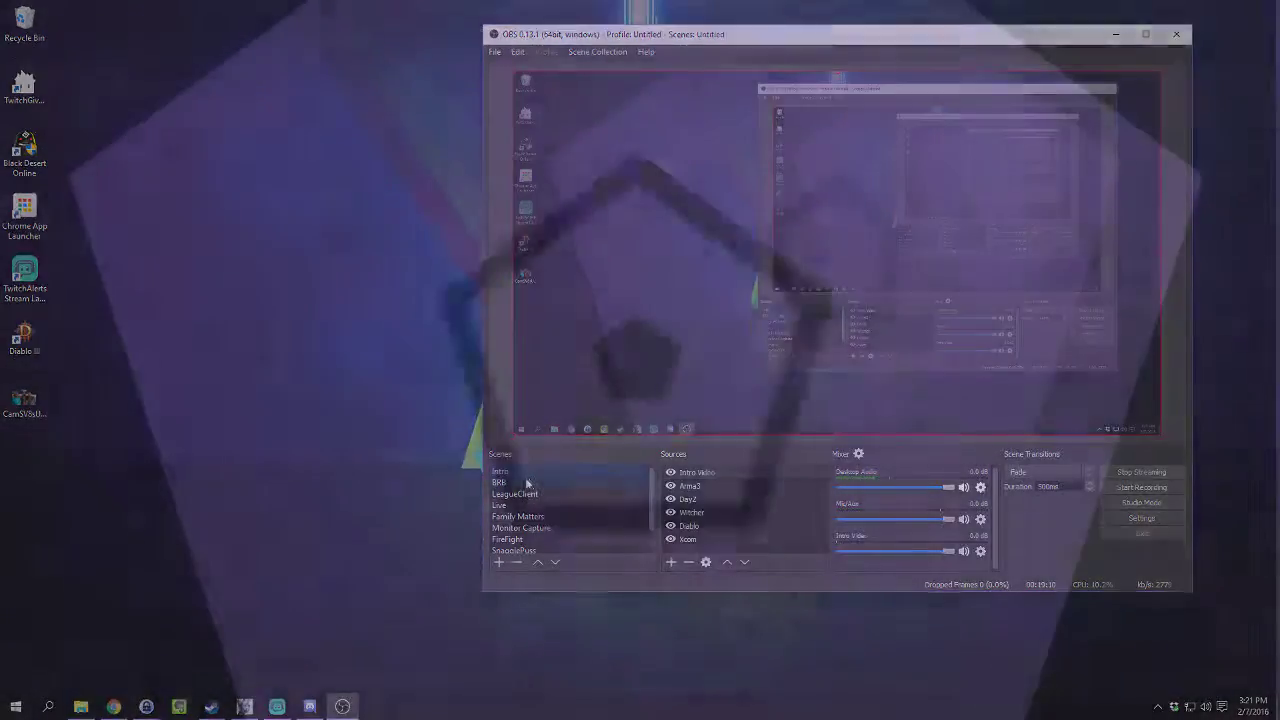